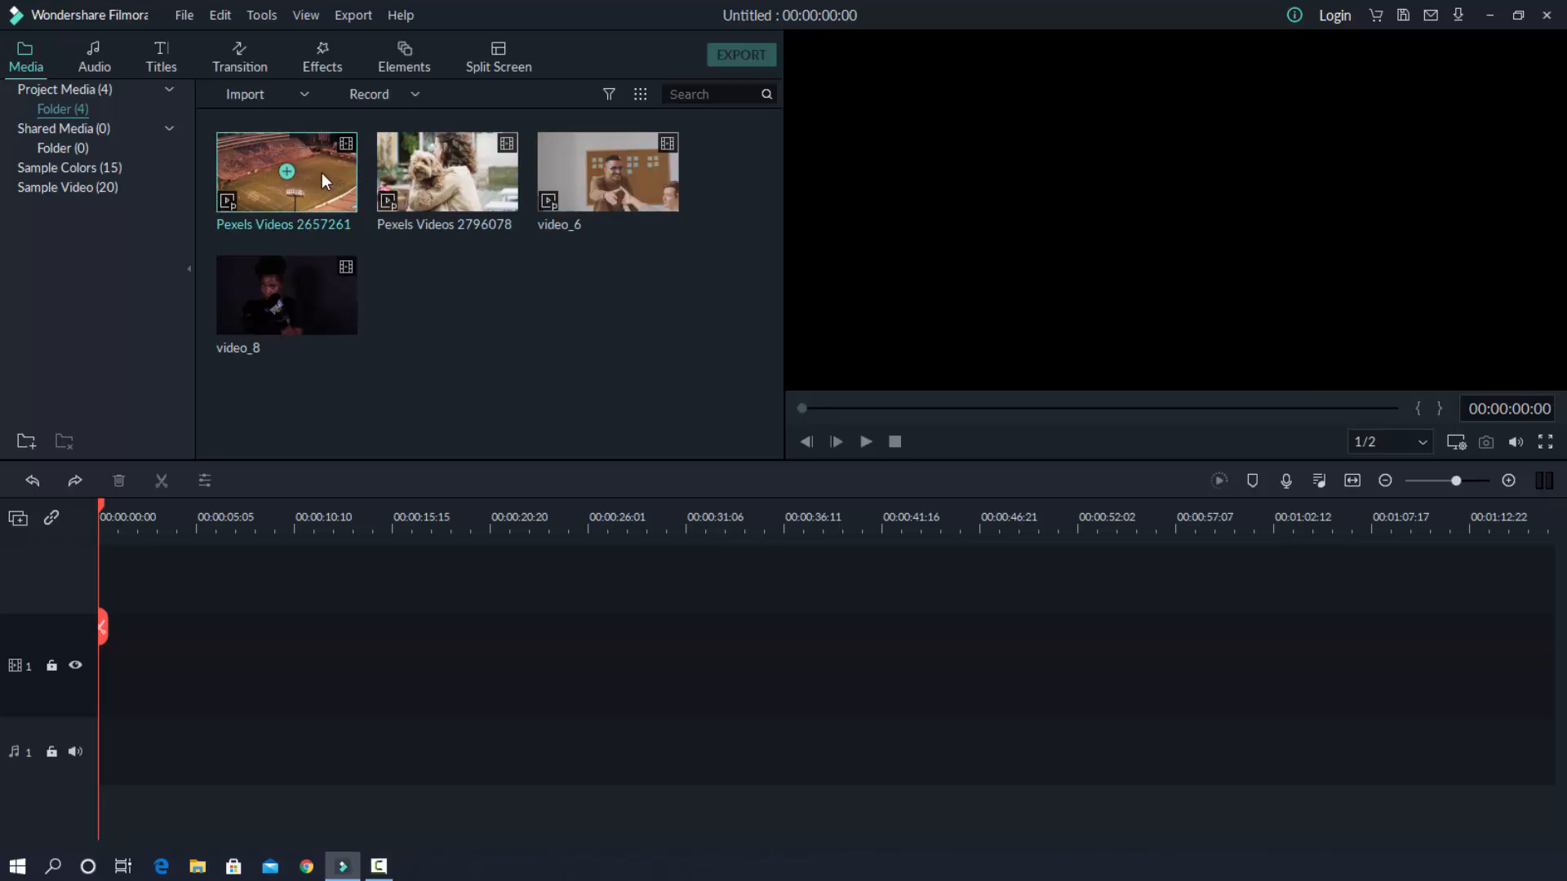
- Add Pexels Videos 2657261 at the start of track 1 and shrink it into the upper-left area of the frame
{"action": "left_click_drag", "start_coordinate": [322, 173], "coordinate": [109, 670]}
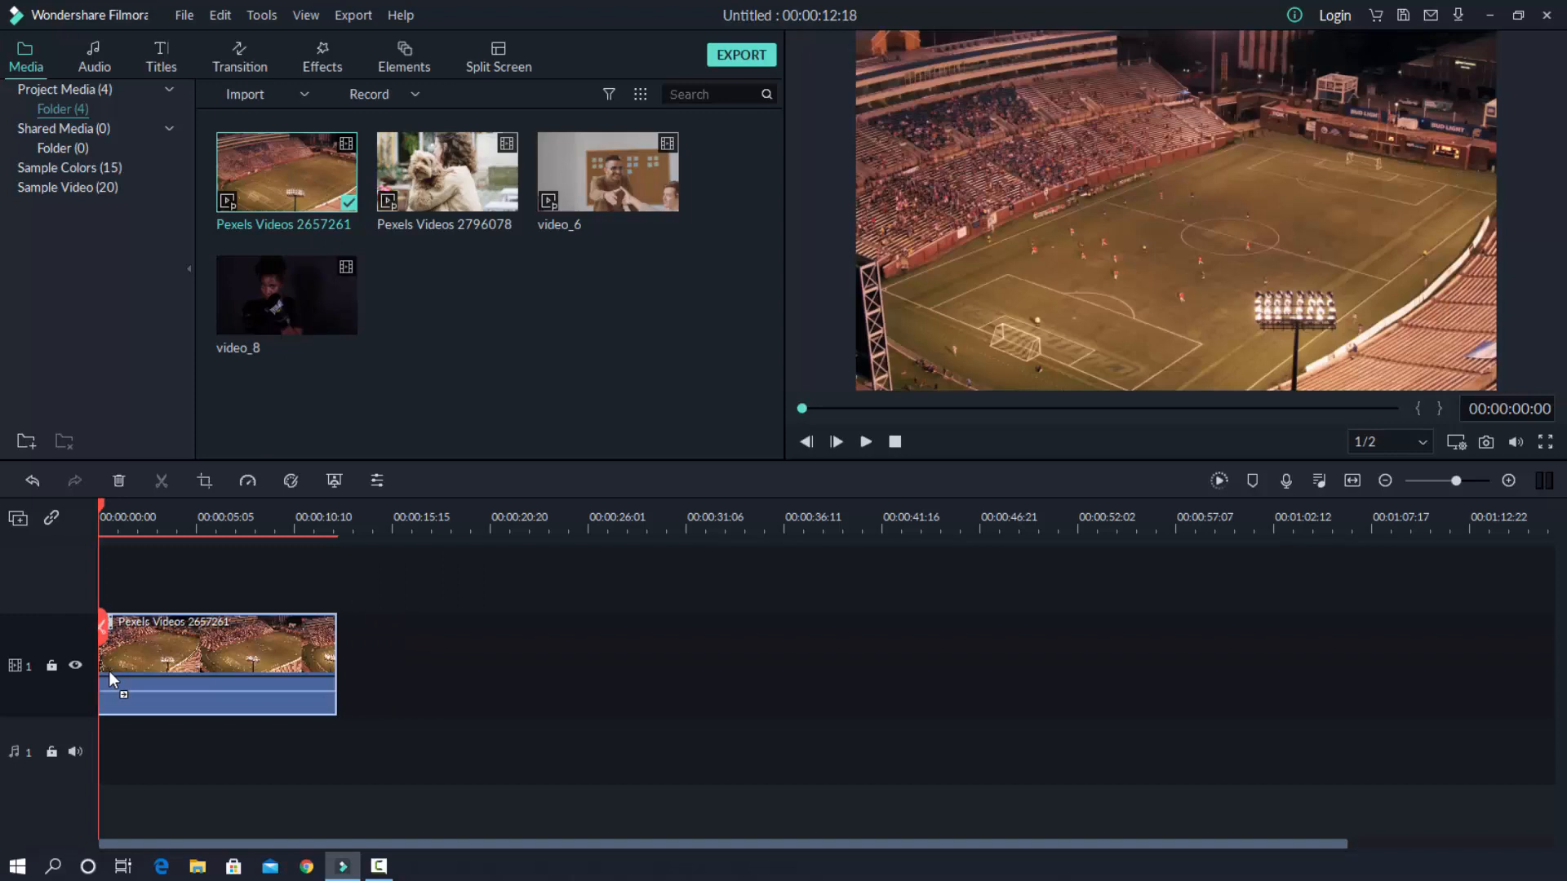
{"action": "double_click", "coordinate": [1046, 169]}
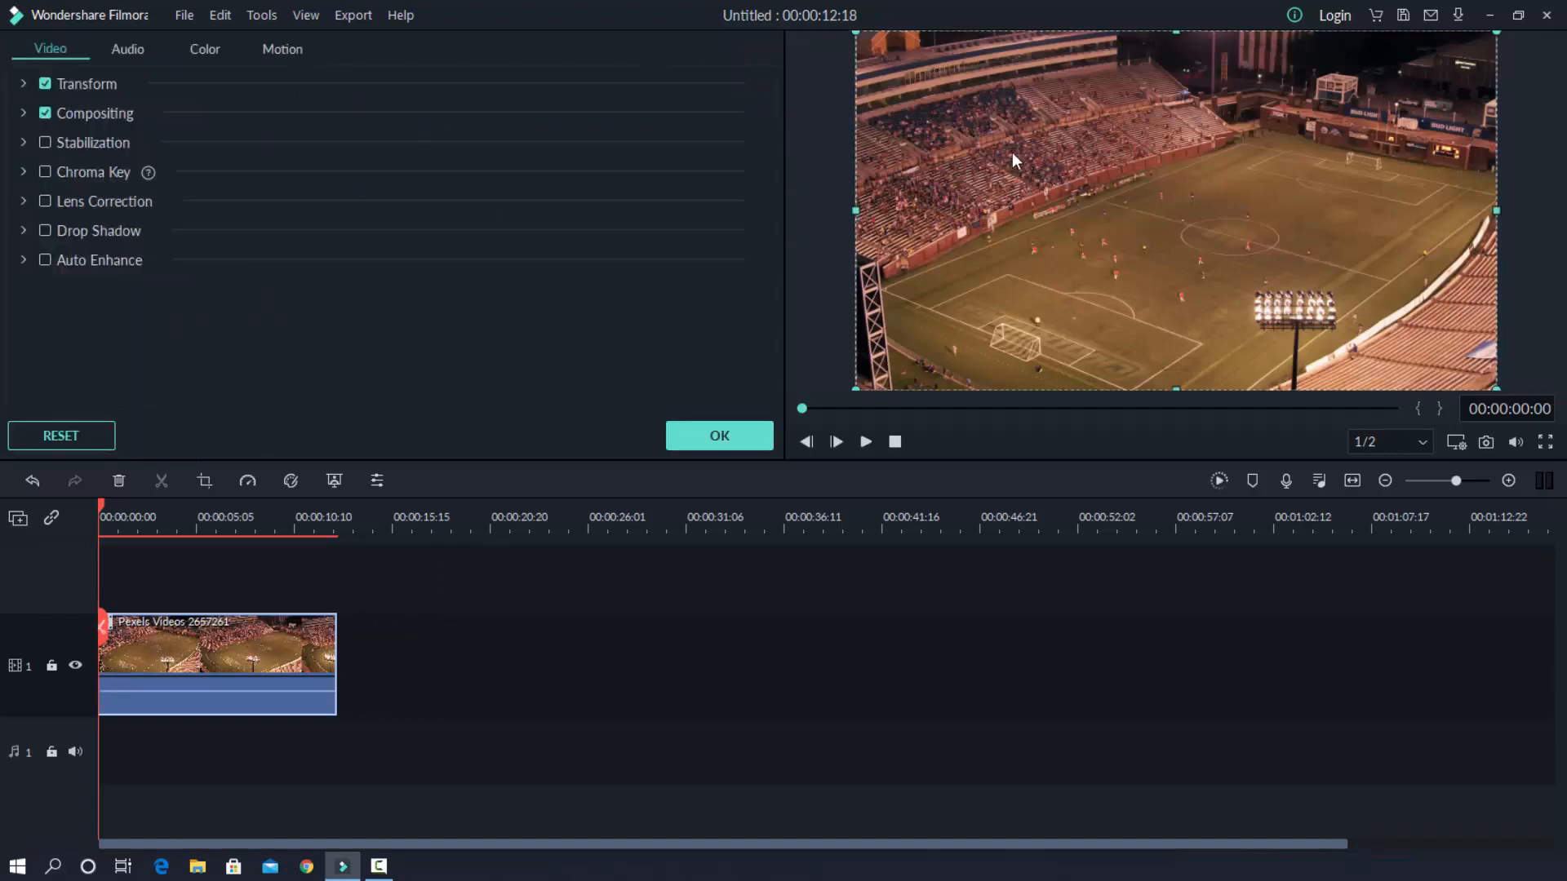
{"action": "left_click_drag", "start_coordinate": [855, 32], "coordinate": [1302, 358]}
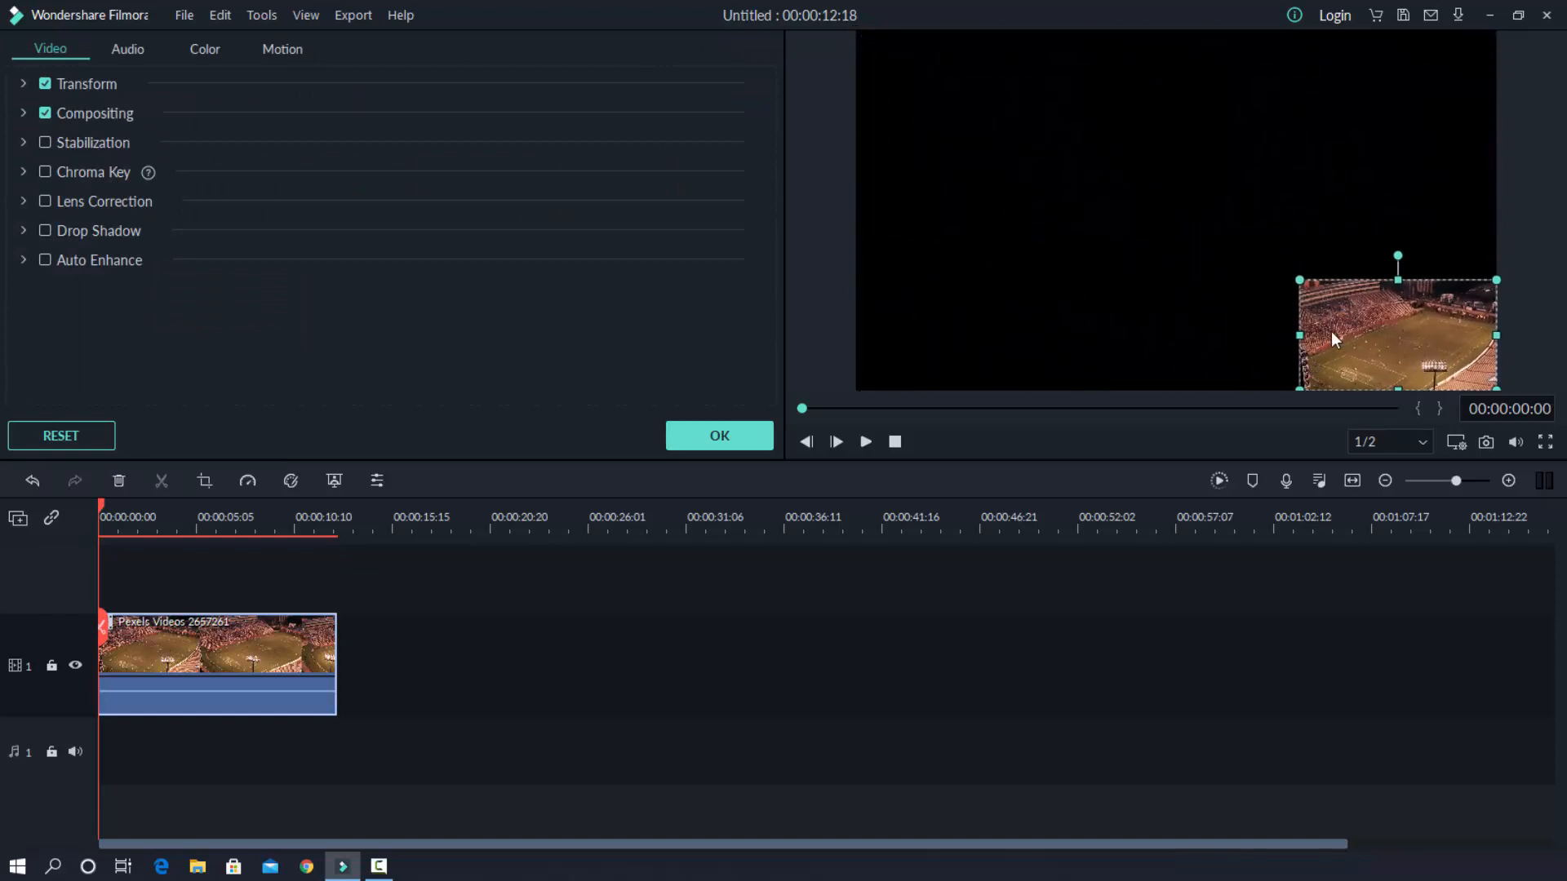
{"action": "left_click_drag", "start_coordinate": [1340, 323], "coordinate": [946, 99]}
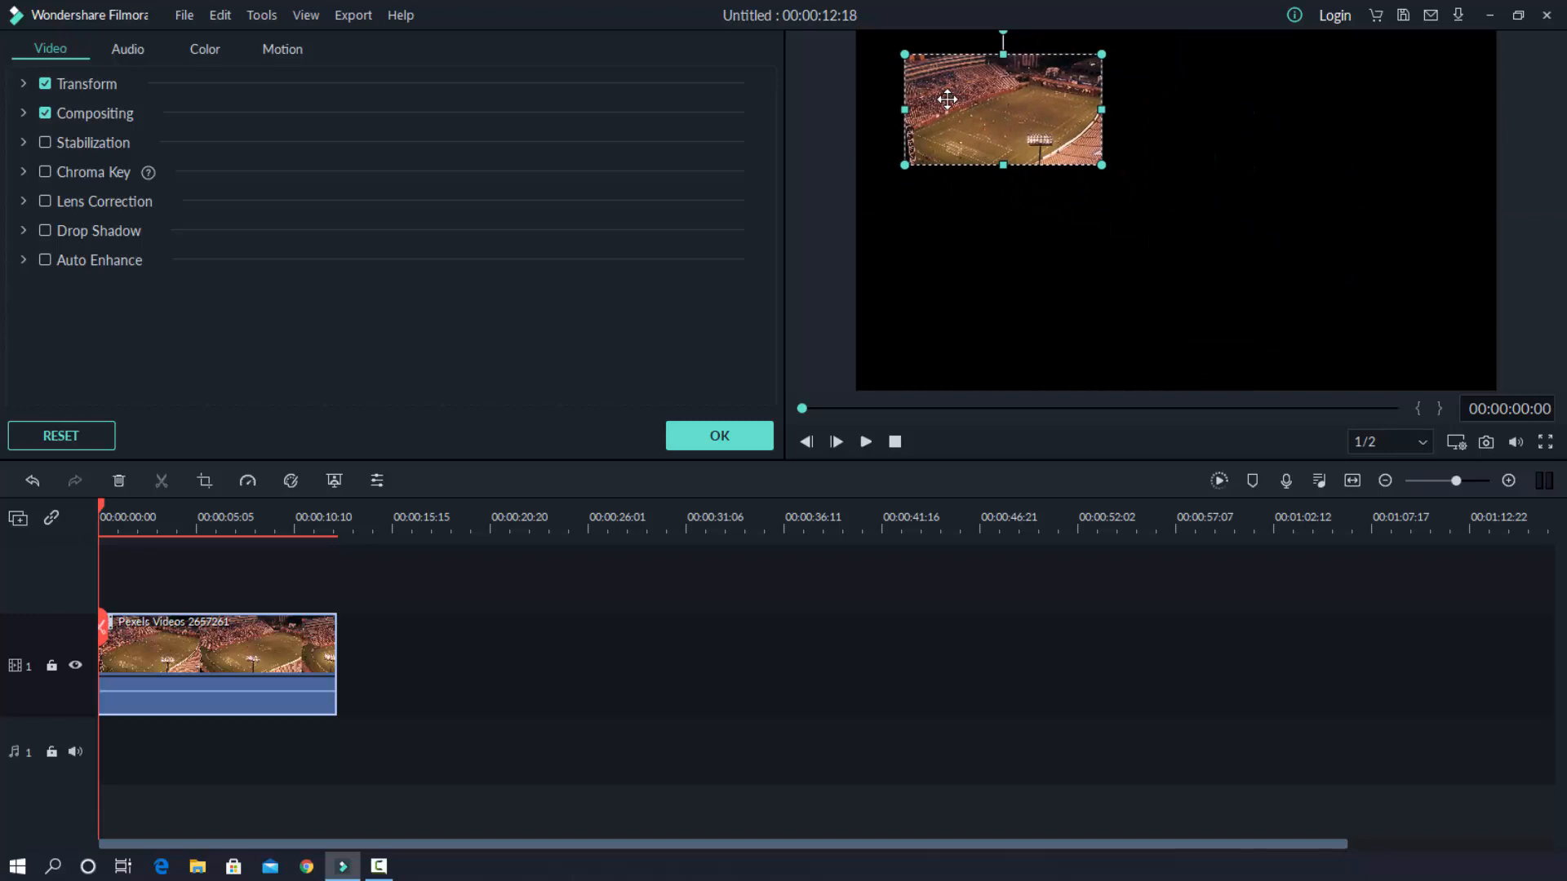
{"action": "left_click", "coordinate": [736, 435]}
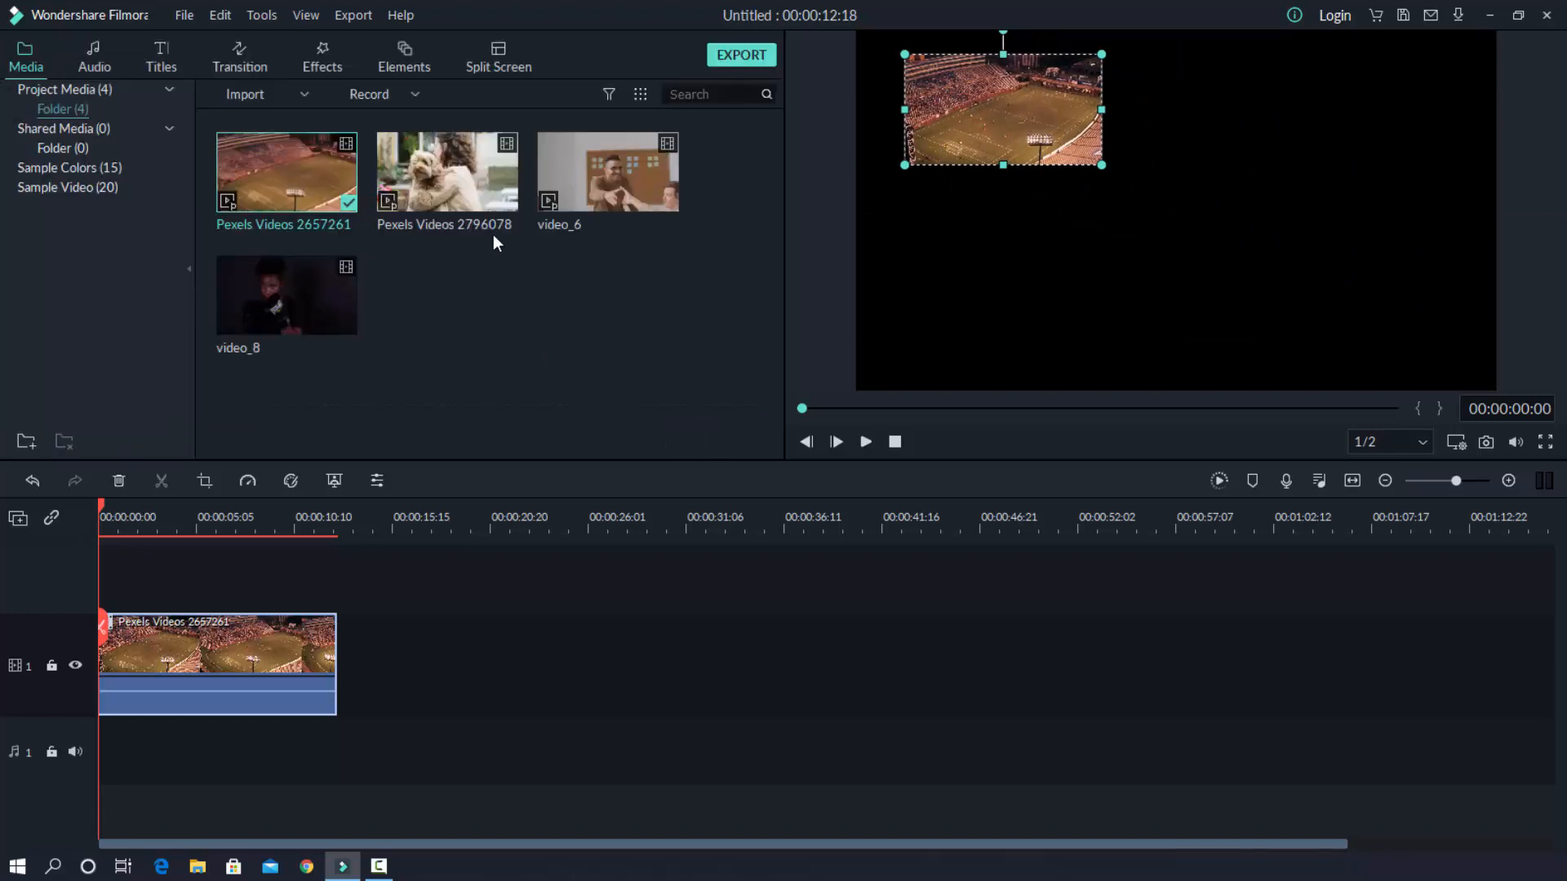
- Add Pexels Videos 2796078 at the start of track 2 and shrink it into the upper-right area of the frame
{"action": "left_click_drag", "start_coordinate": [476, 168], "coordinate": [104, 606]}
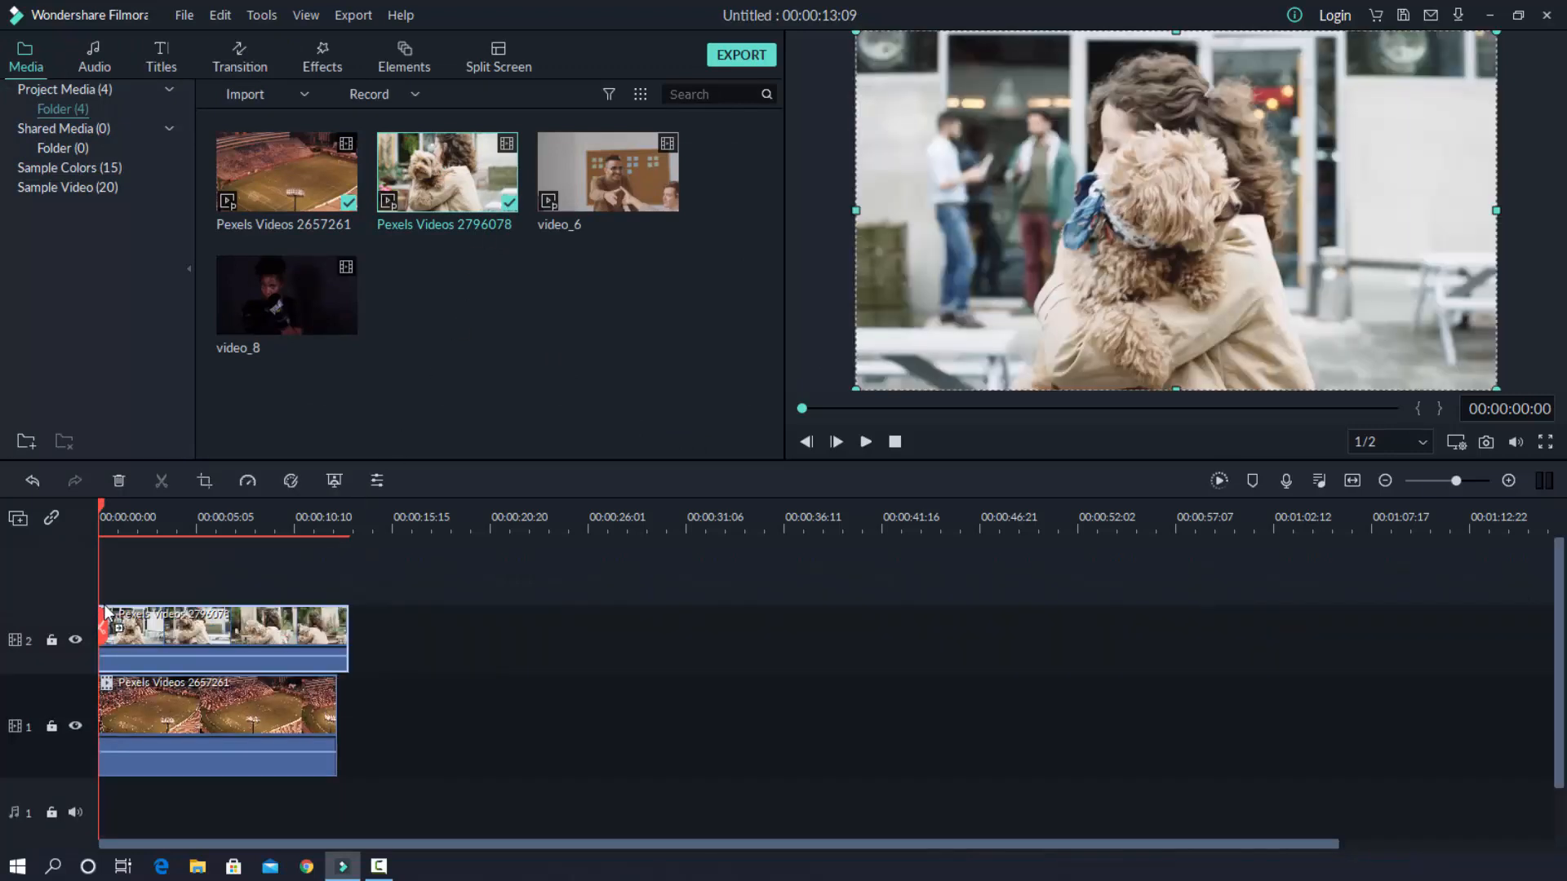
{"action": "double_click", "coordinate": [987, 217]}
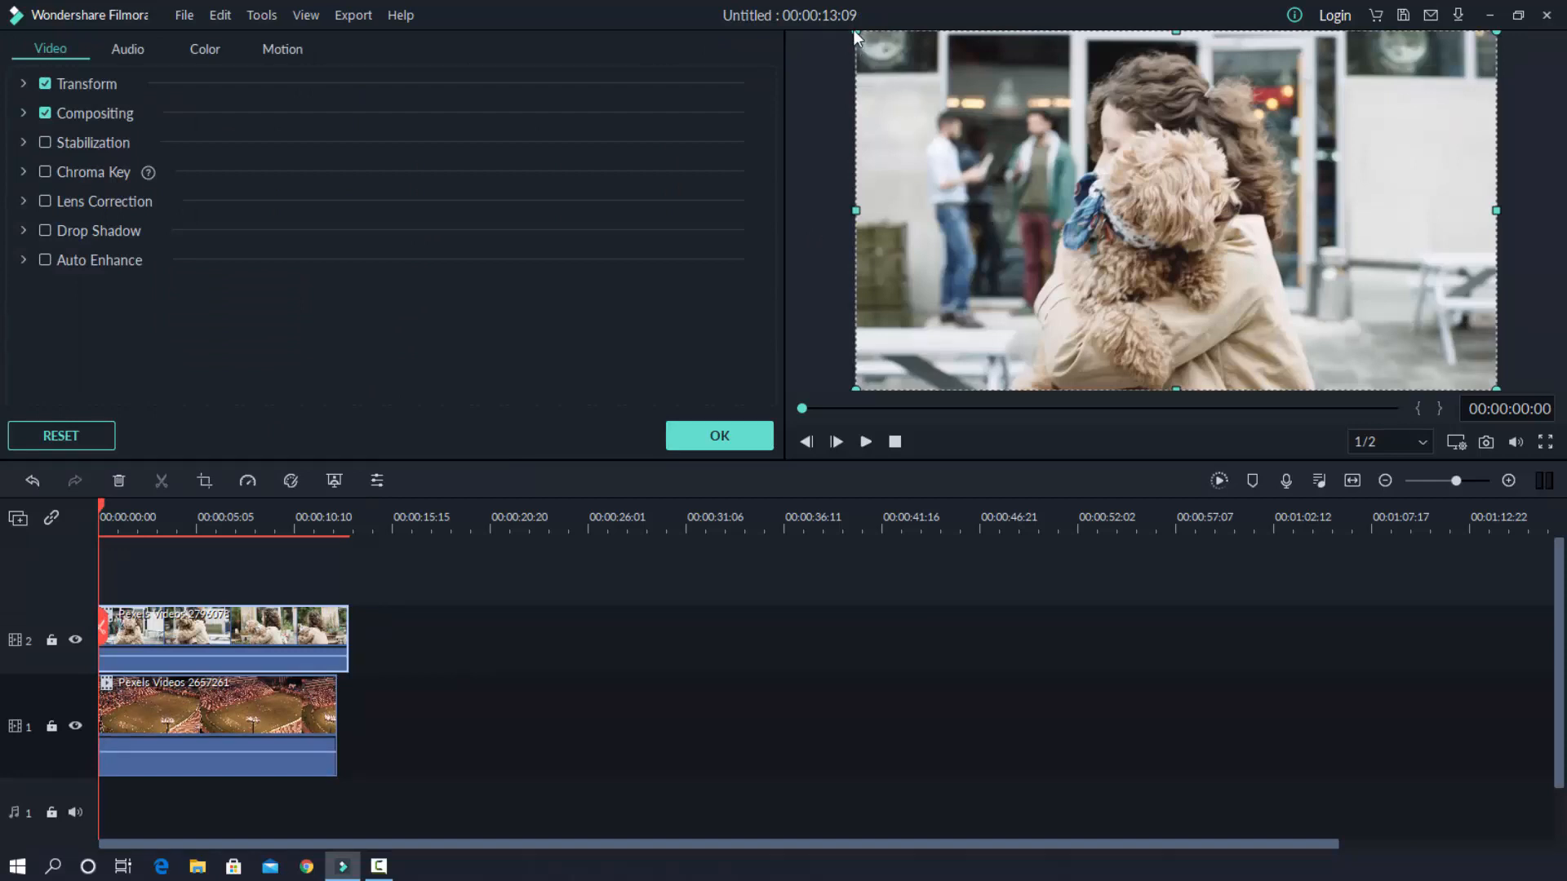
{"action": "left_click_drag", "start_coordinate": [853, 33], "coordinate": [1318, 98]}
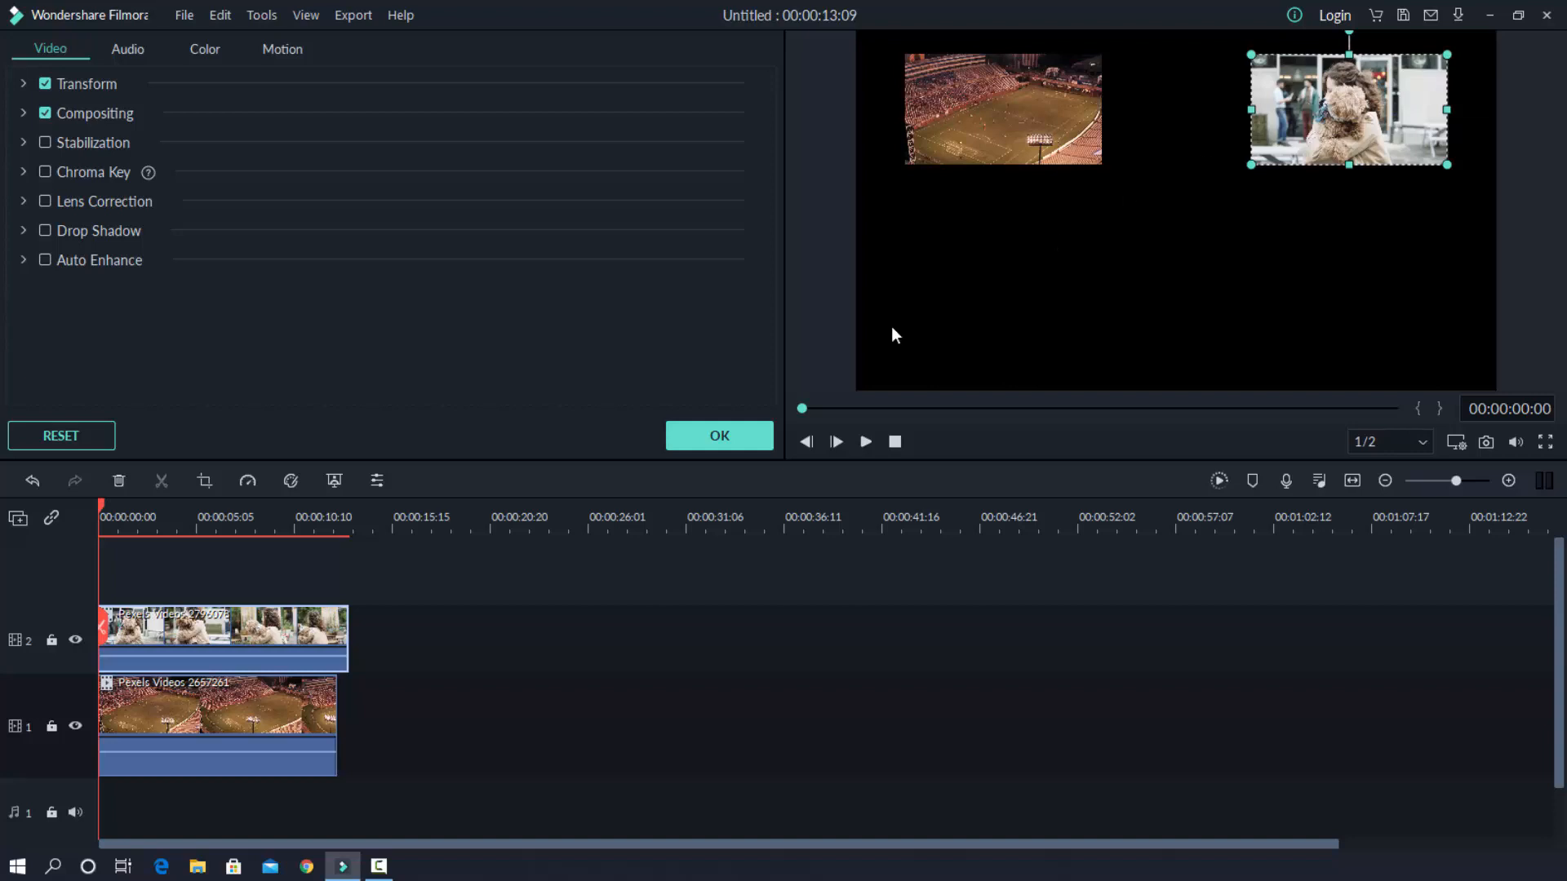
{"action": "left_click", "coordinate": [722, 436]}
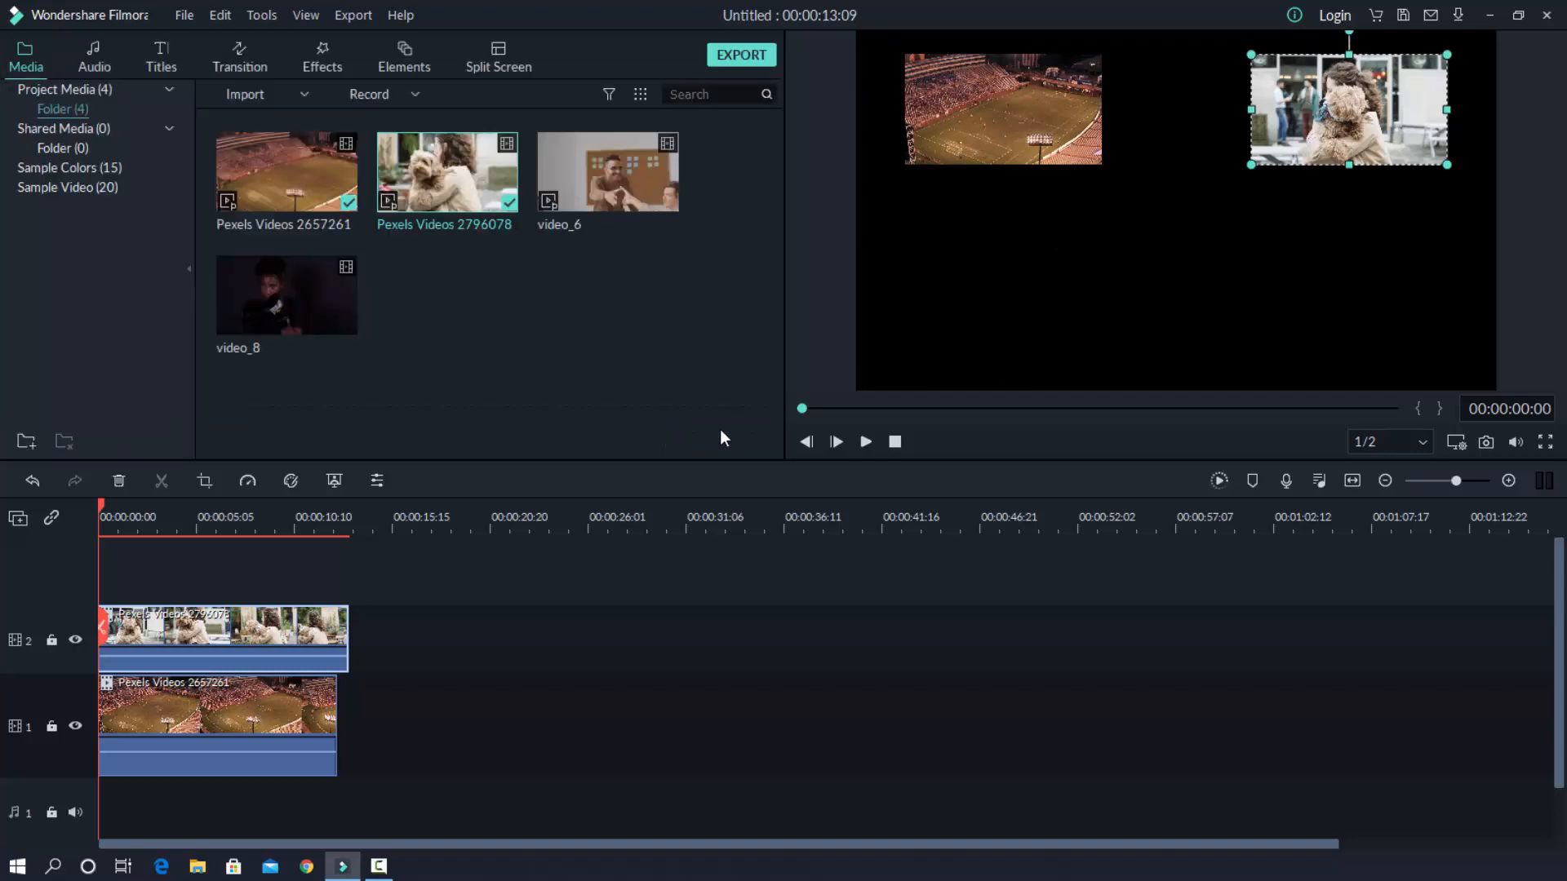
- Add video_6 at the start of a new third video track and scale it down into the lower-left area of the frame
{"action": "left_click", "coordinate": [644, 177]}
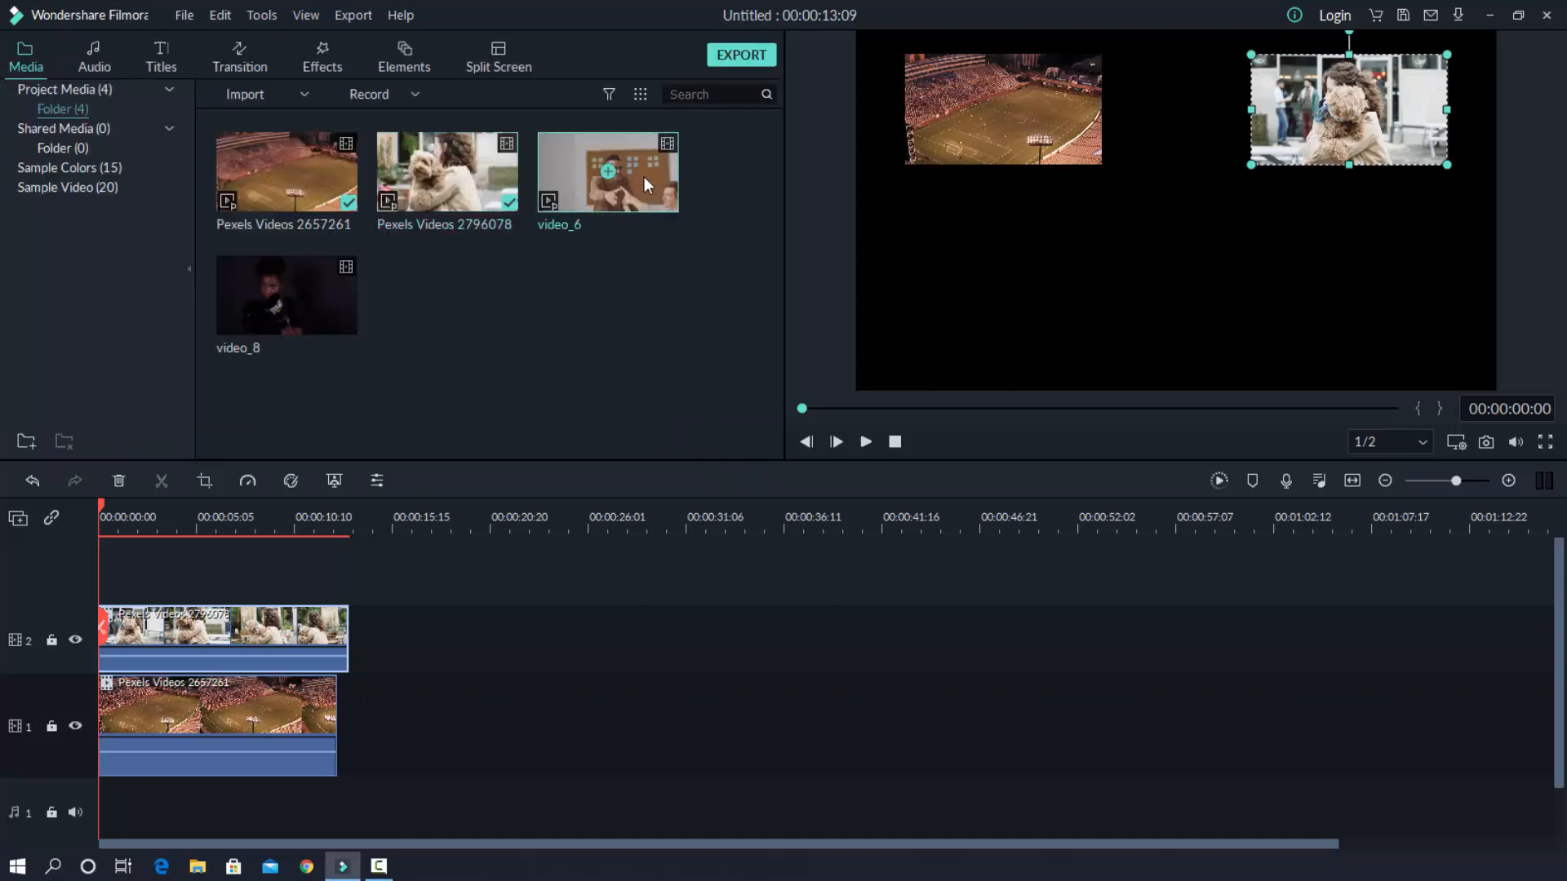
{"action": "left_click_drag", "start_coordinate": [644, 176], "coordinate": [91, 591]}
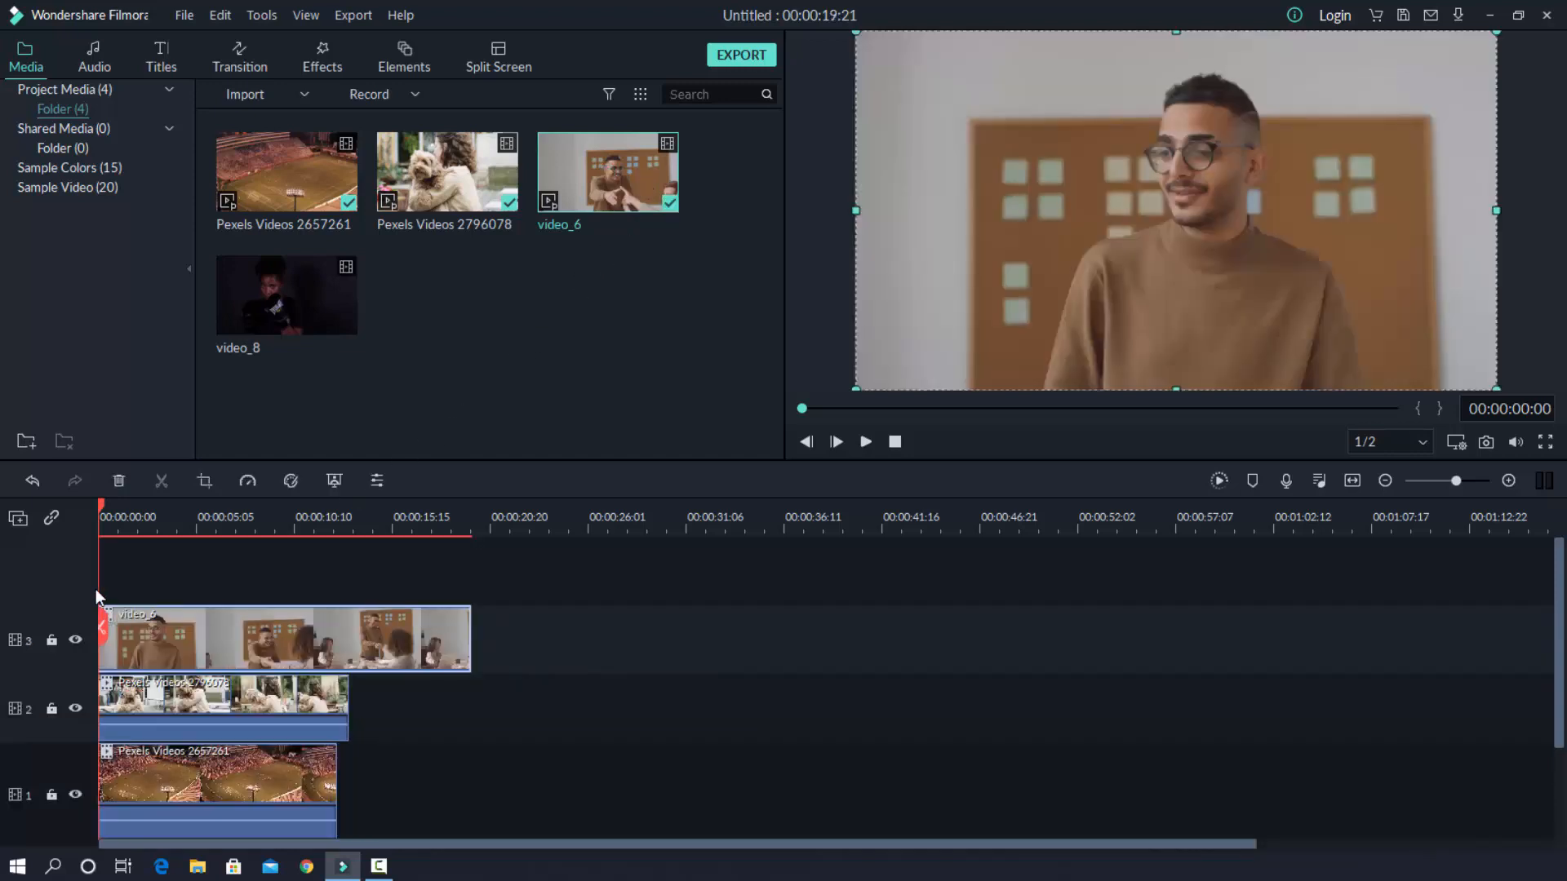
{"action": "double_click", "coordinate": [1036, 182]}
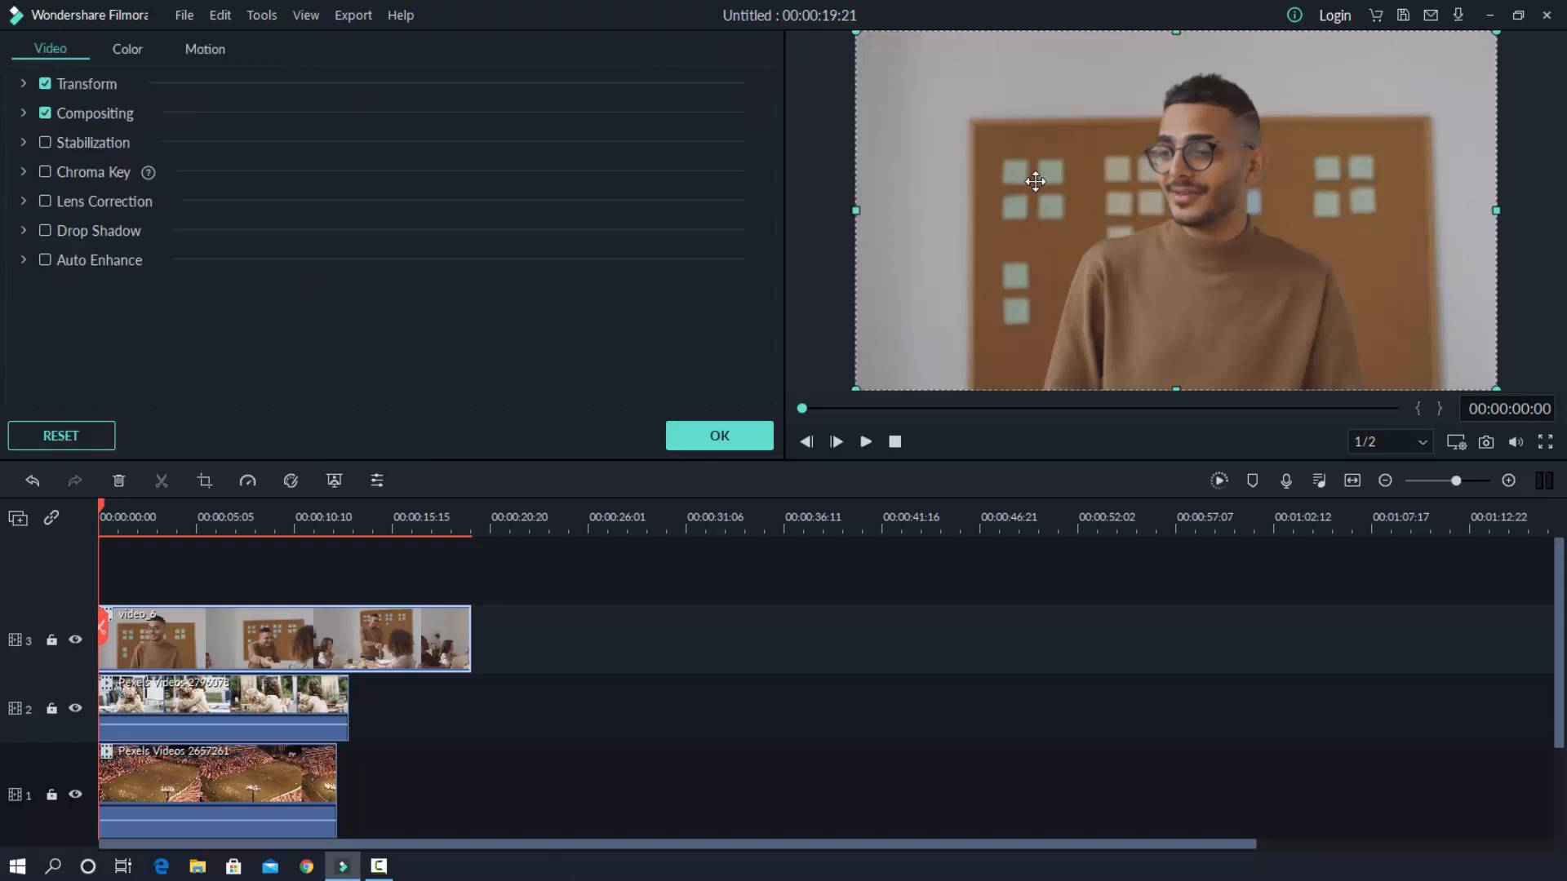
{"action": "left_click_drag", "start_coordinate": [1492, 39], "coordinate": [1065, 309]}
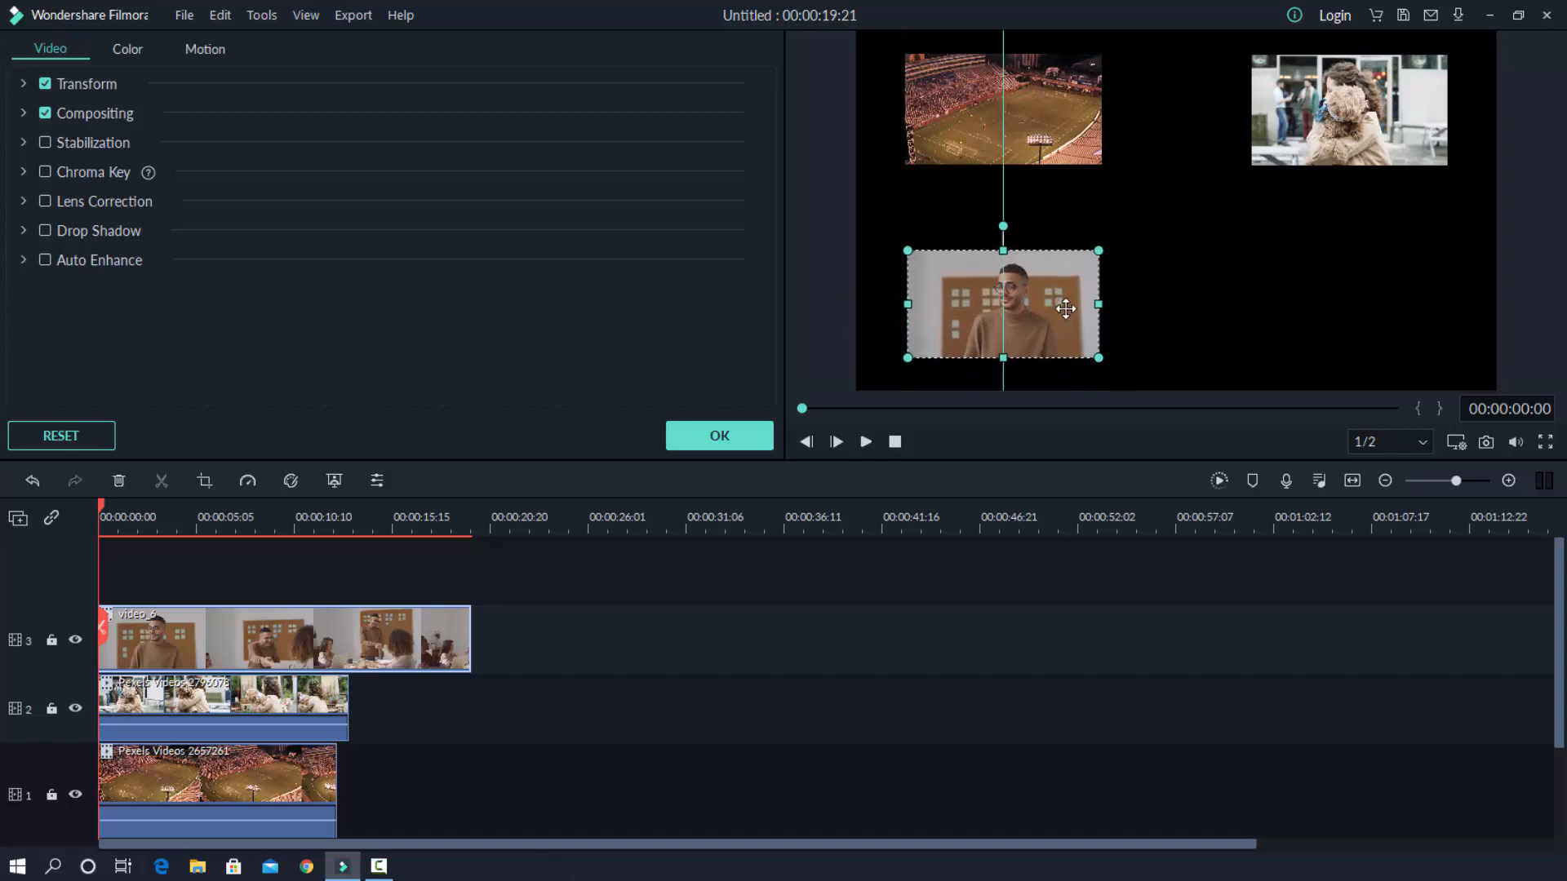
{"action": "left_click_drag", "start_coordinate": [1098, 250], "coordinate": [1109, 239]}
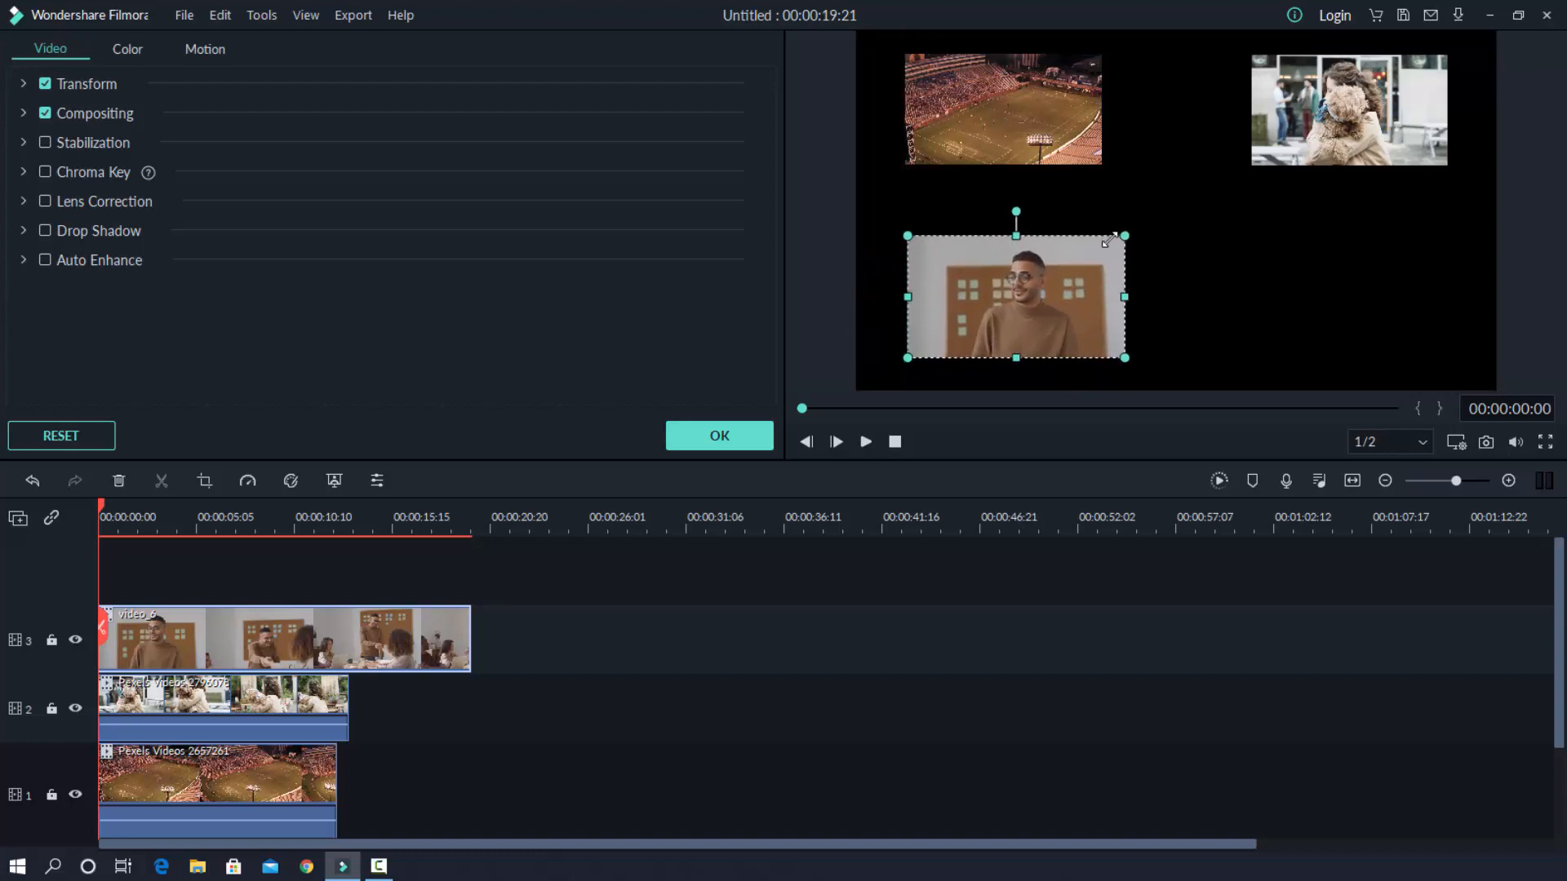
{"action": "left_click_drag", "start_coordinate": [1065, 300], "coordinate": [1062, 300]}
{"action": "left_click_drag", "start_coordinate": [1121, 239], "coordinate": [1108, 272]}
- Enlarge the stadium and dog clips in the frame to matching sizes, forming an even upper row
{"action": "left_click", "coordinate": [1094, 159]}
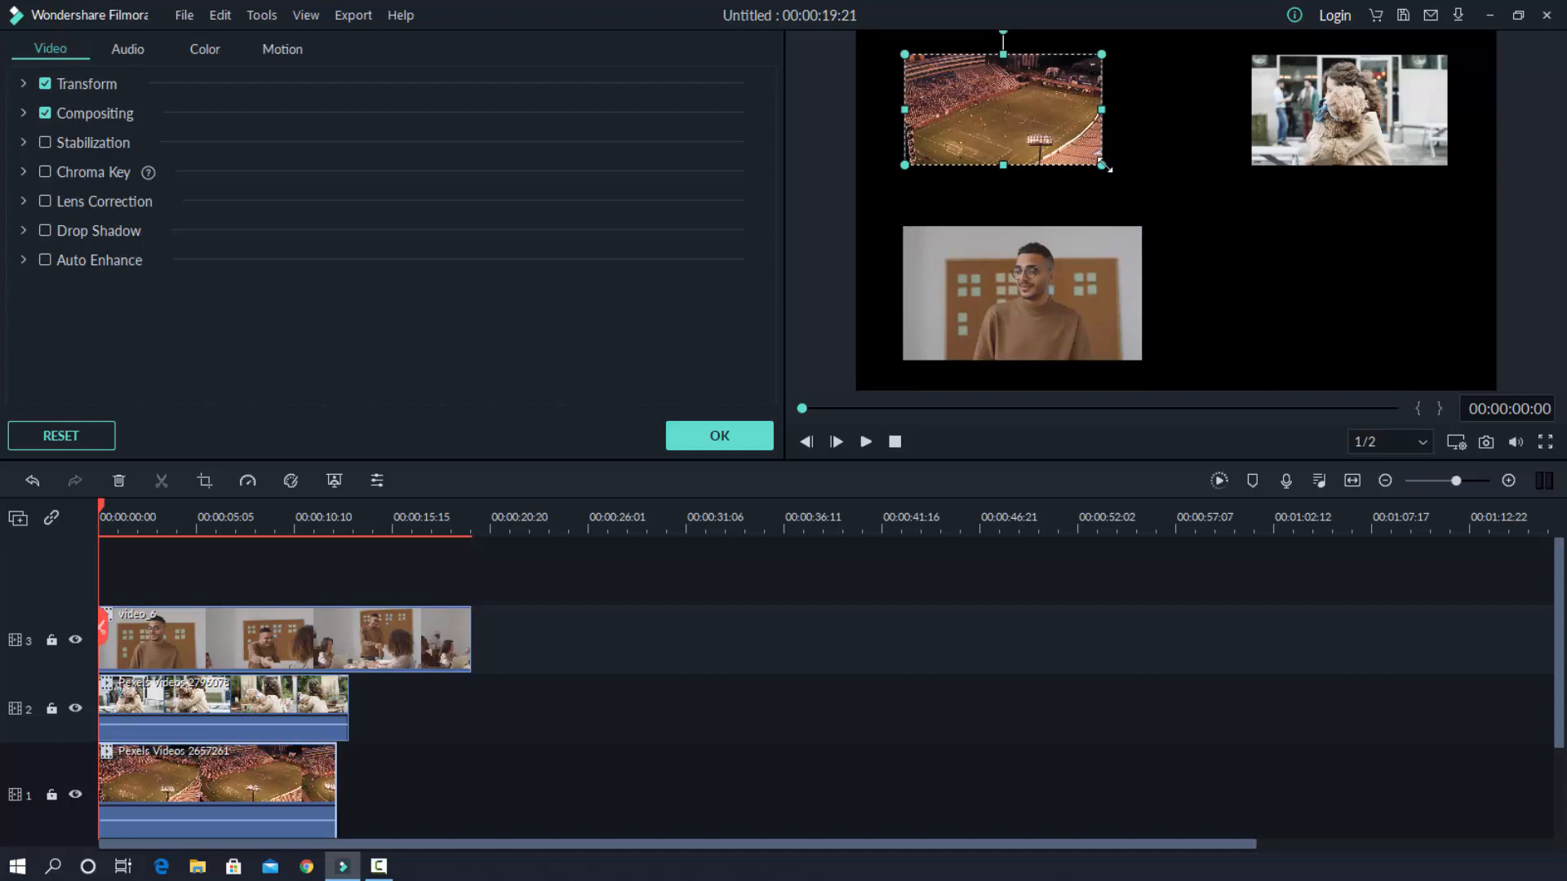
{"action": "left_click_drag", "start_coordinate": [1105, 166], "coordinate": [1147, 225]}
{"action": "left_click", "coordinate": [1071, 260]}
{"action": "left_click", "coordinate": [1368, 121]}
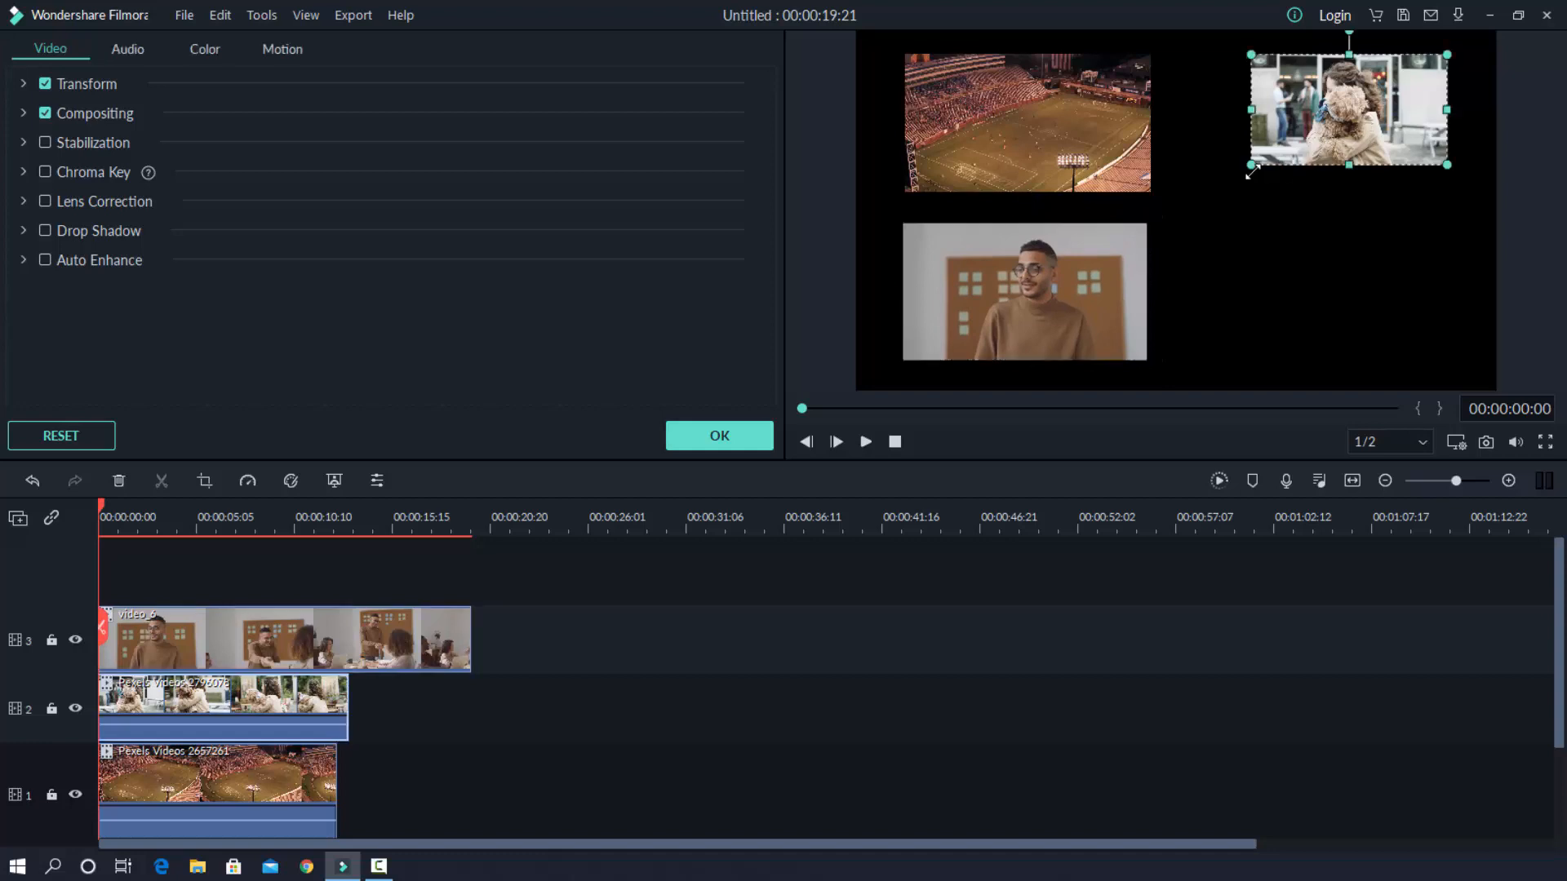
{"action": "mouse_move", "coordinate": [1251, 165]}
{"action": "left_mouse_down"}
{"action": "mouse_move", "coordinate": [1186, 204]}
{"action": "mouse_move", "coordinate": [1226, 160]}
{"action": "left_mouse_up"}
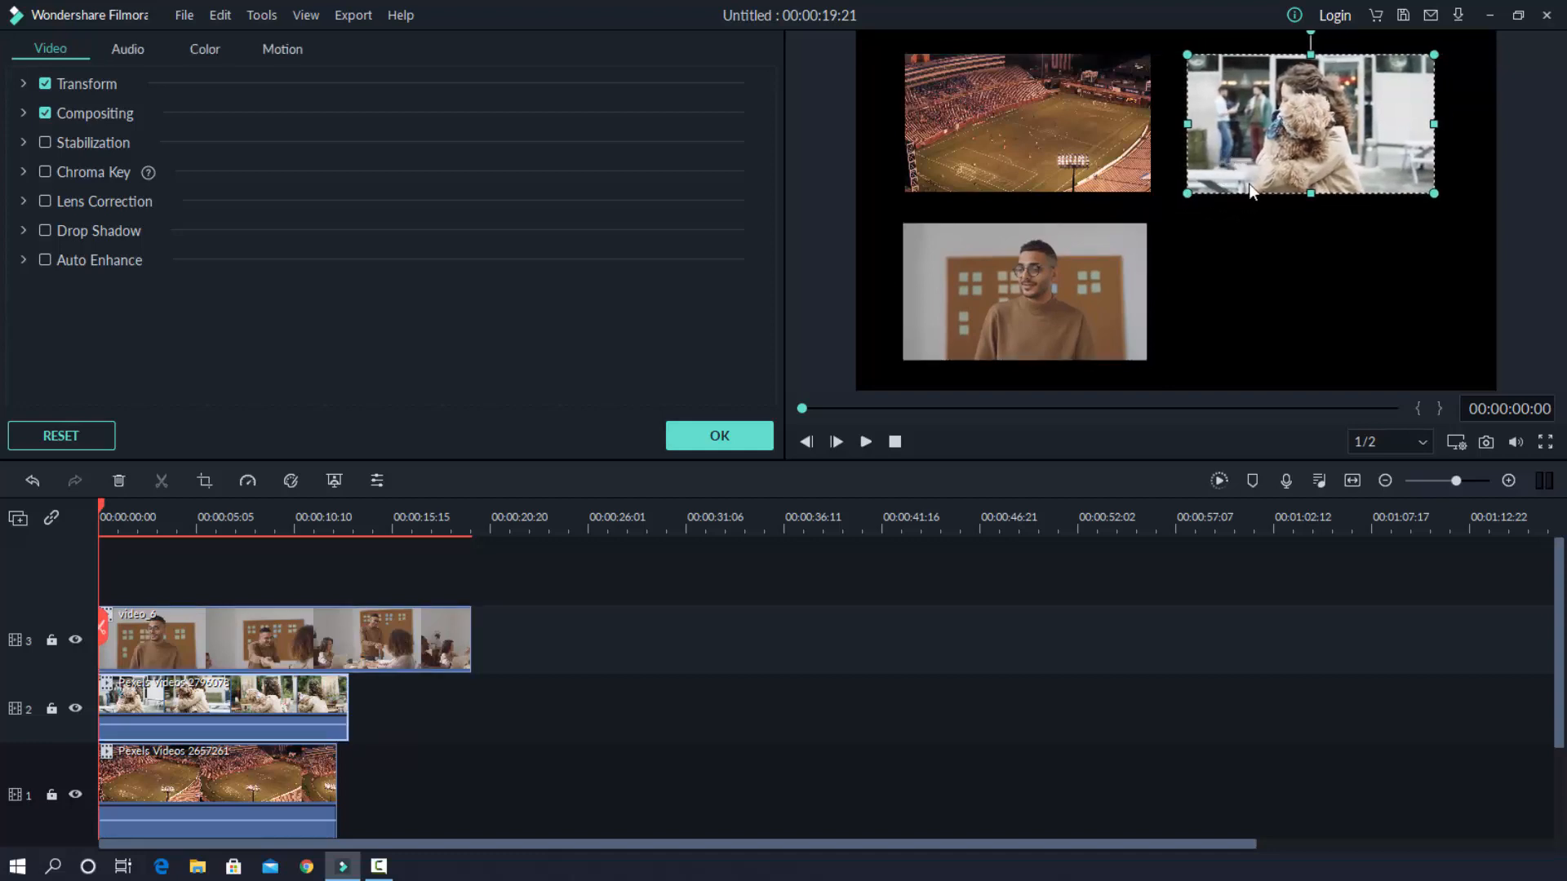
{"action": "left_click_drag", "start_coordinate": [1309, 188], "coordinate": [1305, 193]}
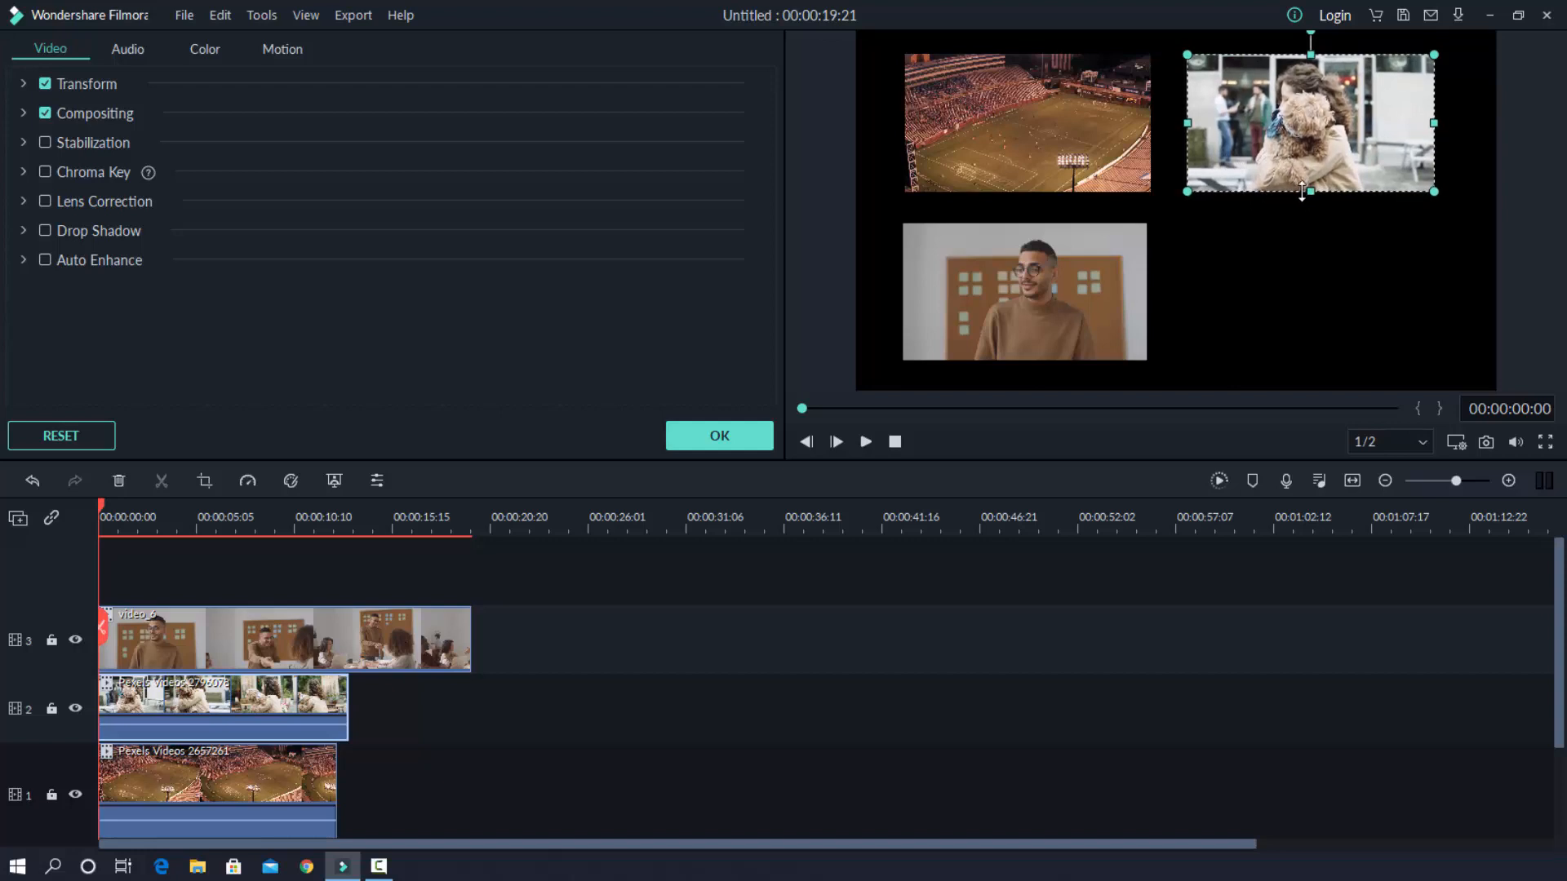
{"action": "left_click", "coordinate": [1136, 155]}
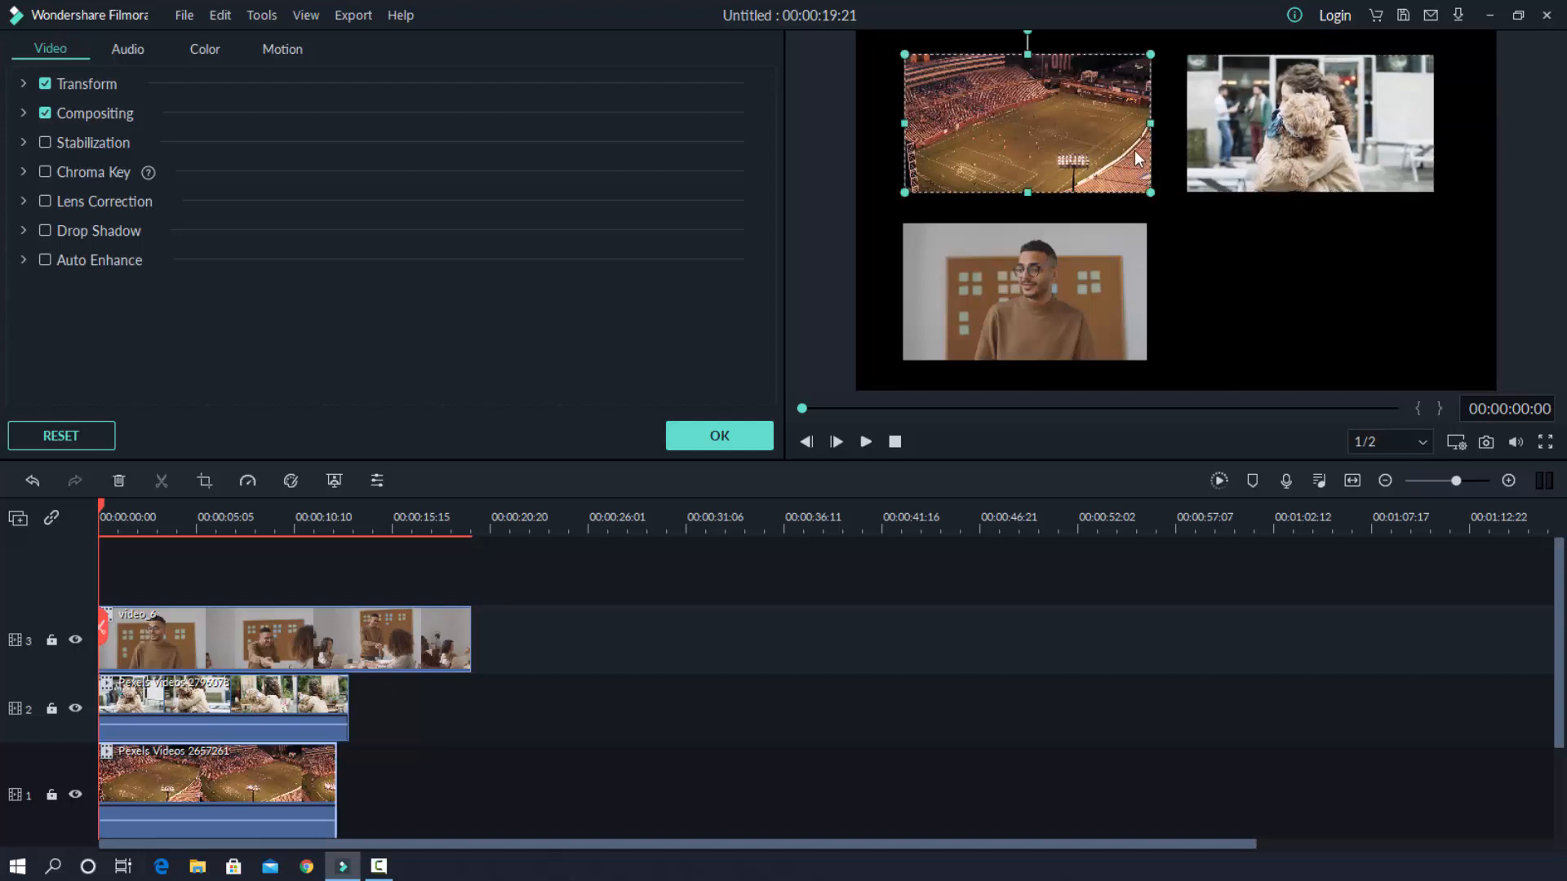
- Shrink video_6 slightly and reposition it below the stadium clip
{"action": "left_click", "coordinate": [1084, 280]}
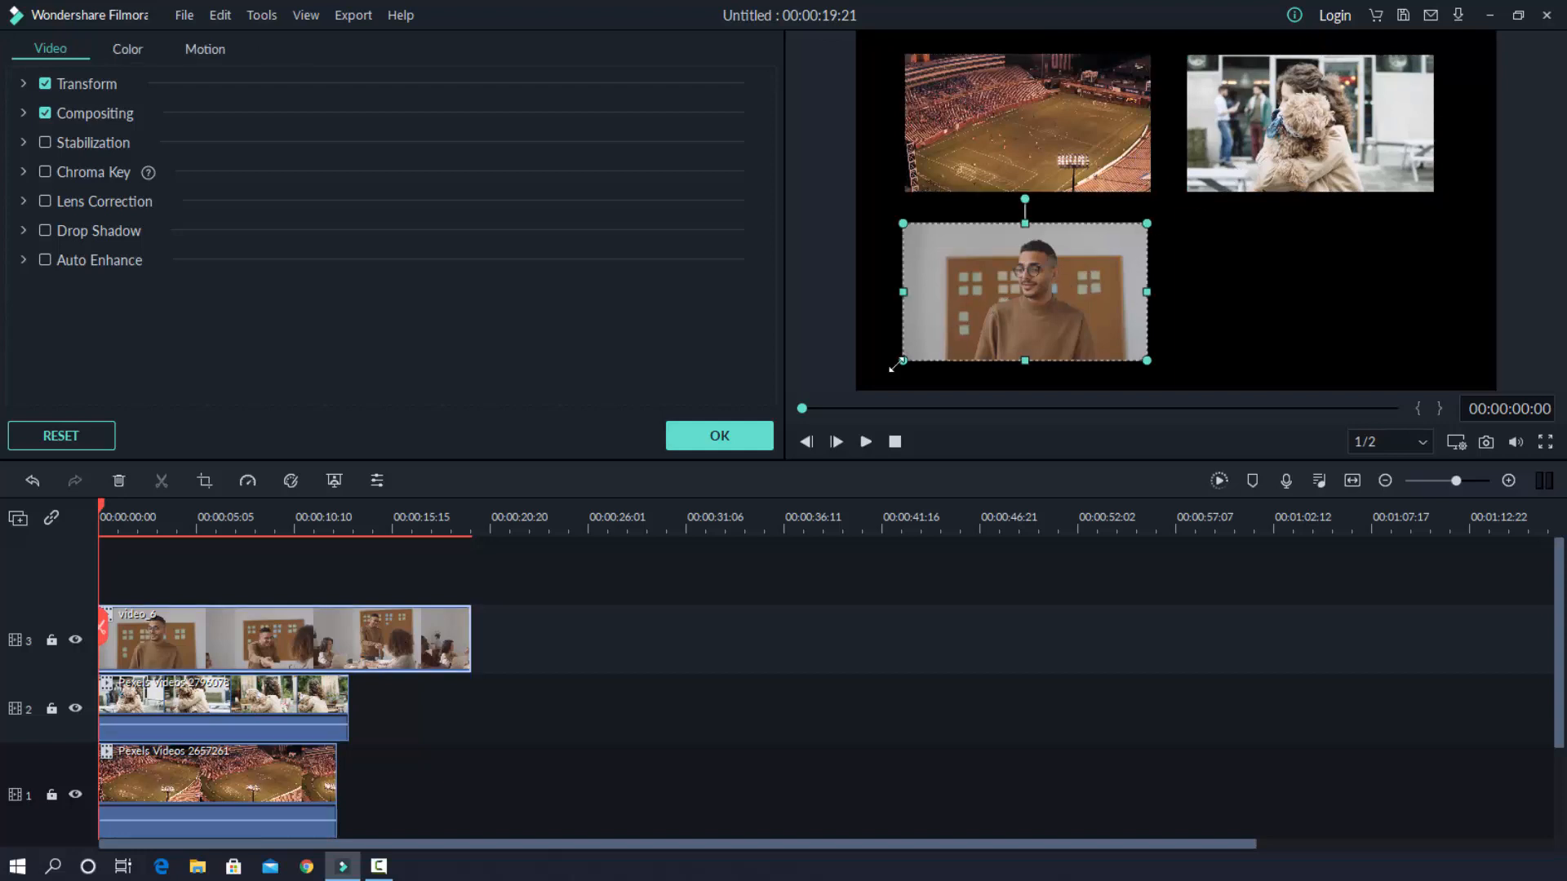
{"action": "left_click_drag", "start_coordinate": [894, 364], "coordinate": [904, 360]}
{"action": "left_click_drag", "start_coordinate": [1015, 256], "coordinate": [1024, 253]}
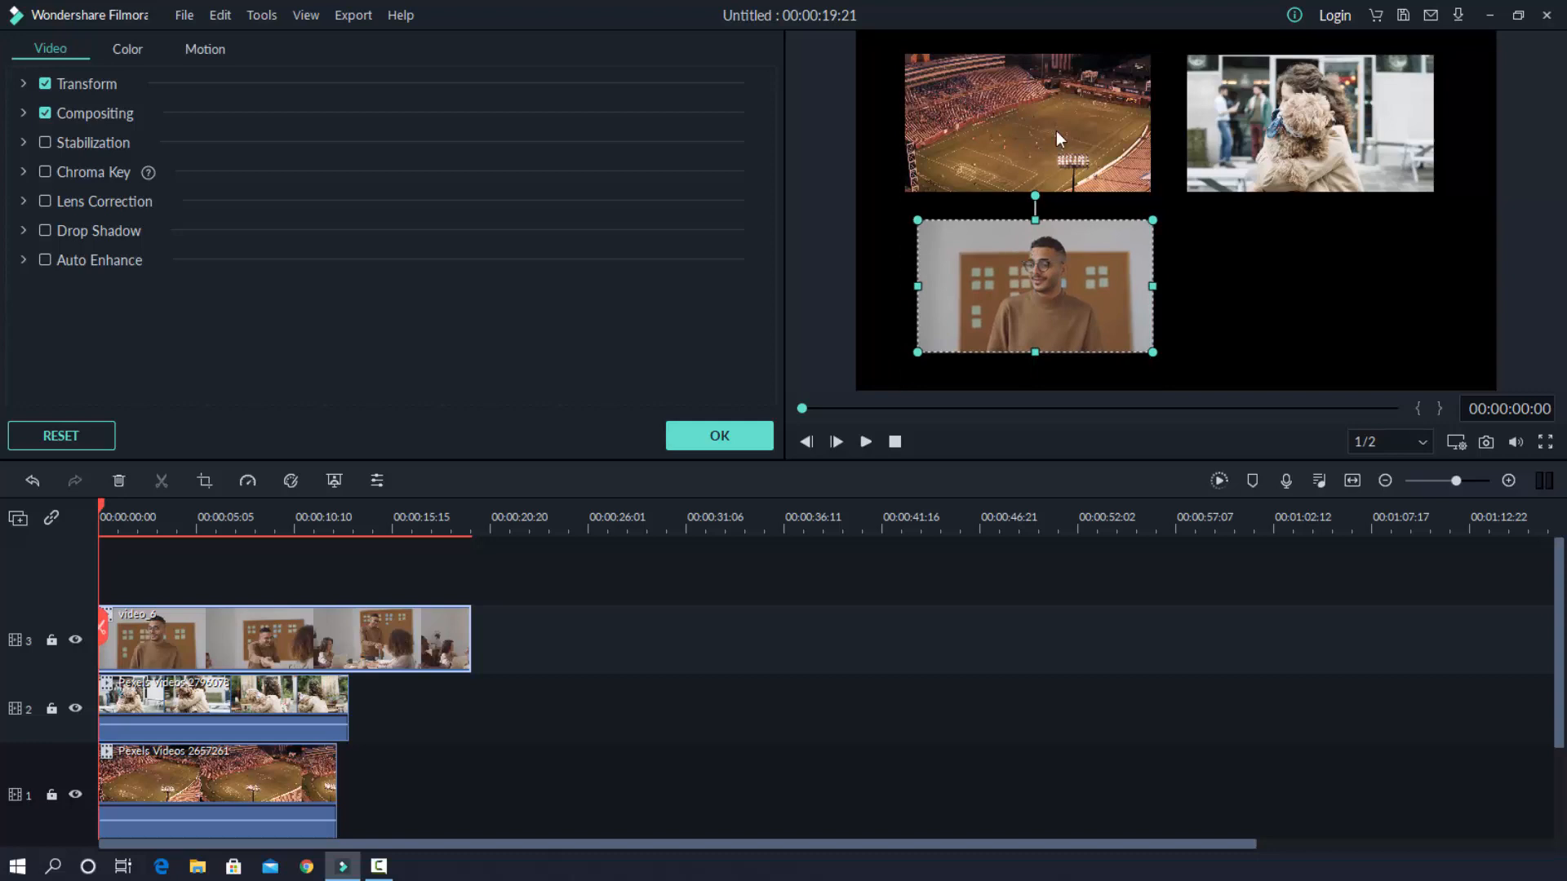
{"action": "left_click", "coordinate": [753, 435]}
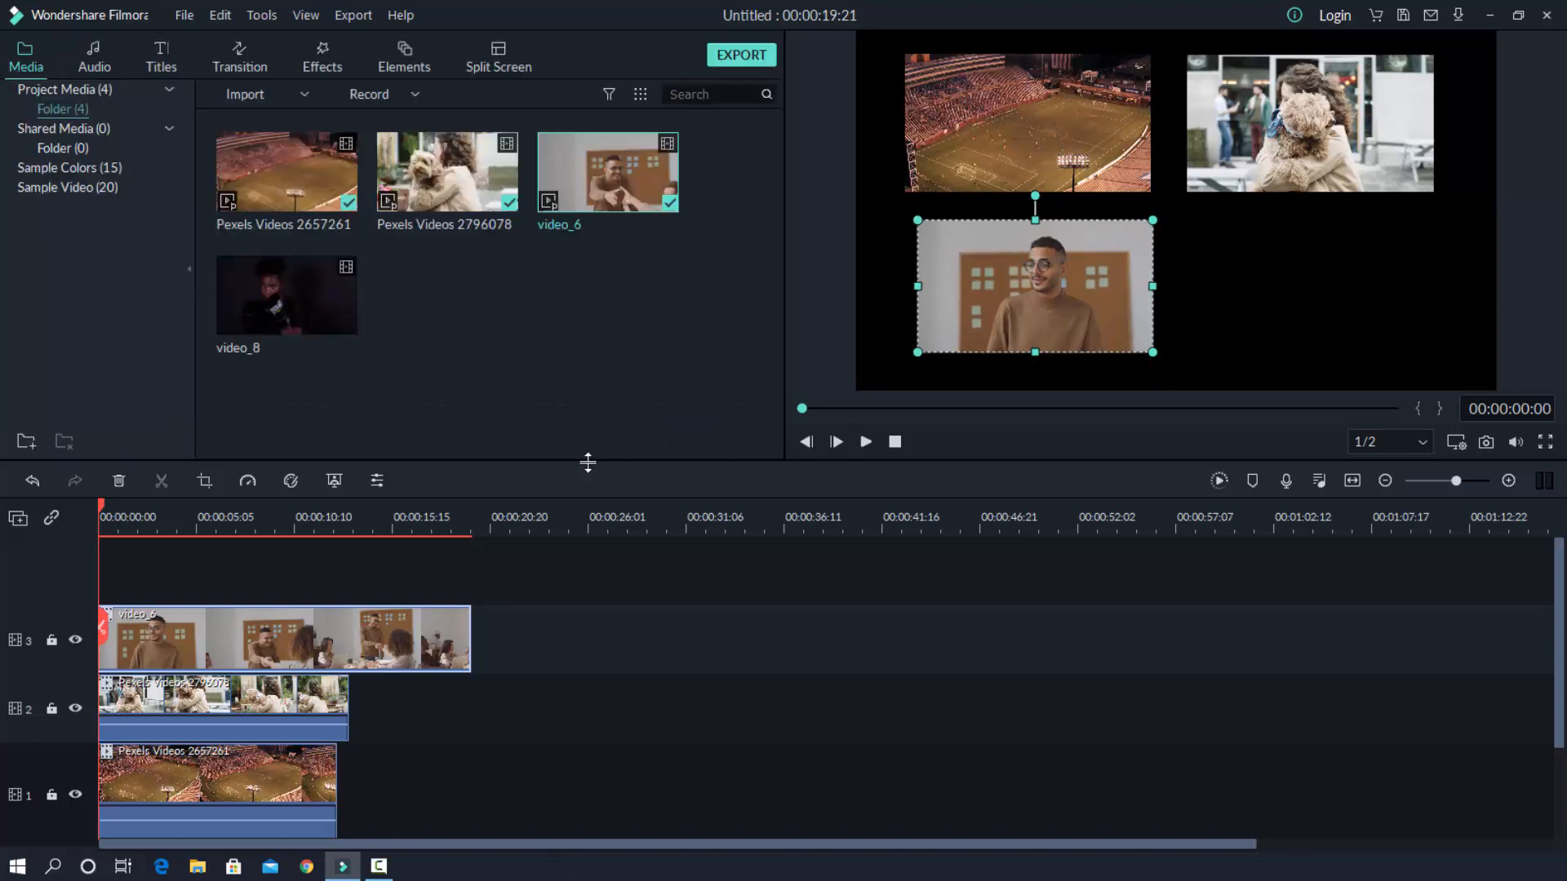
- Add video_8 at the start of a new fourth video track and fit it into the lower-right area beneath the dog clip
{"action": "left_click", "coordinate": [319, 304]}
{"action": "left_click_drag", "start_coordinate": [317, 297], "coordinate": [101, 570]}
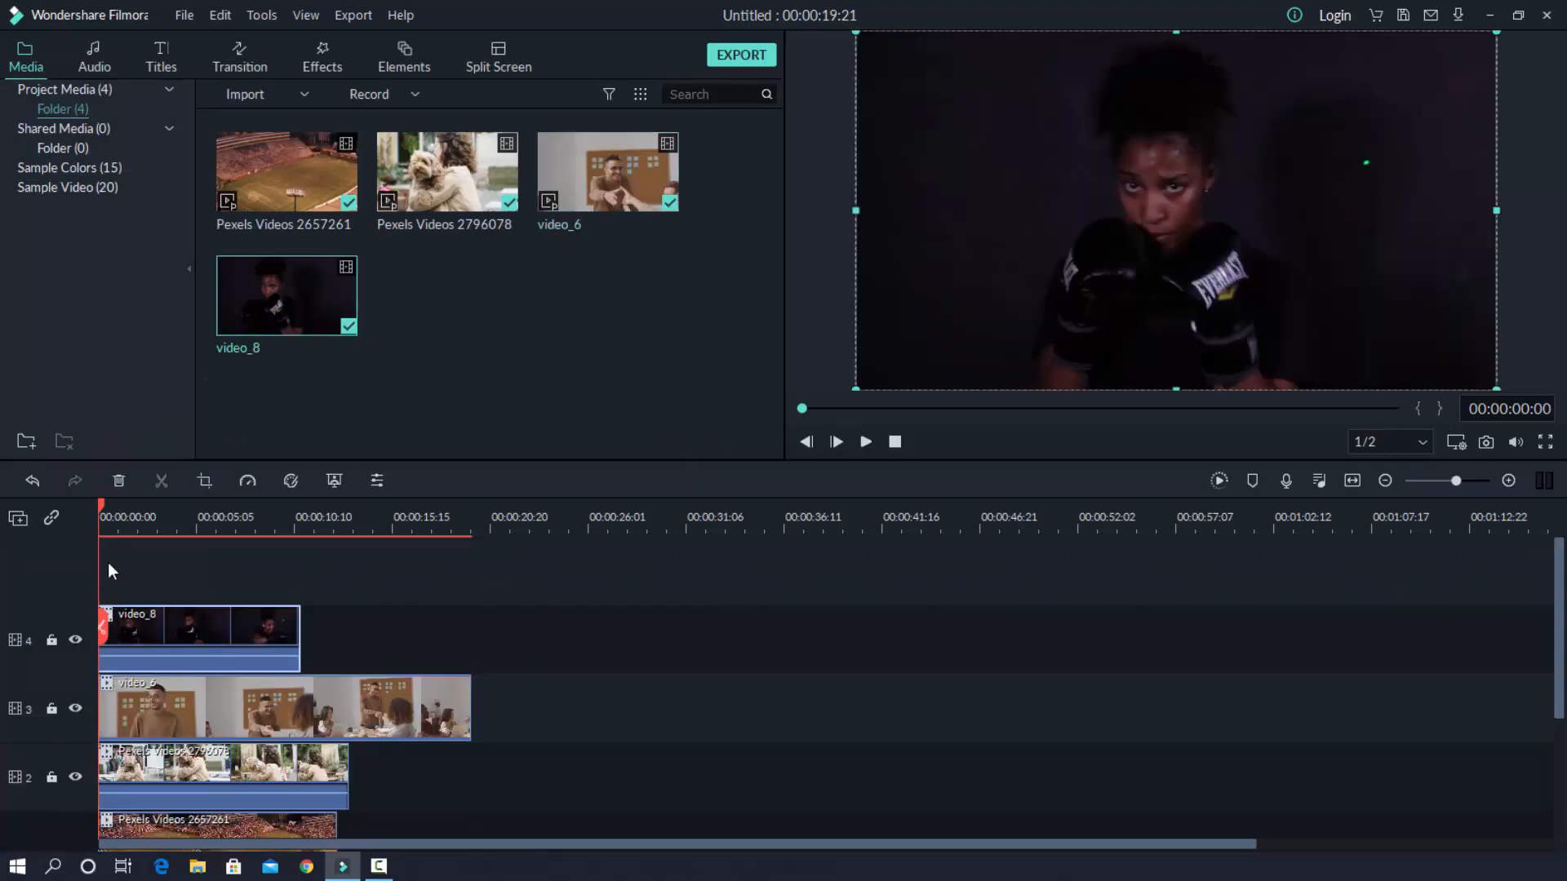
{"action": "double_click", "coordinate": [1012, 199]}
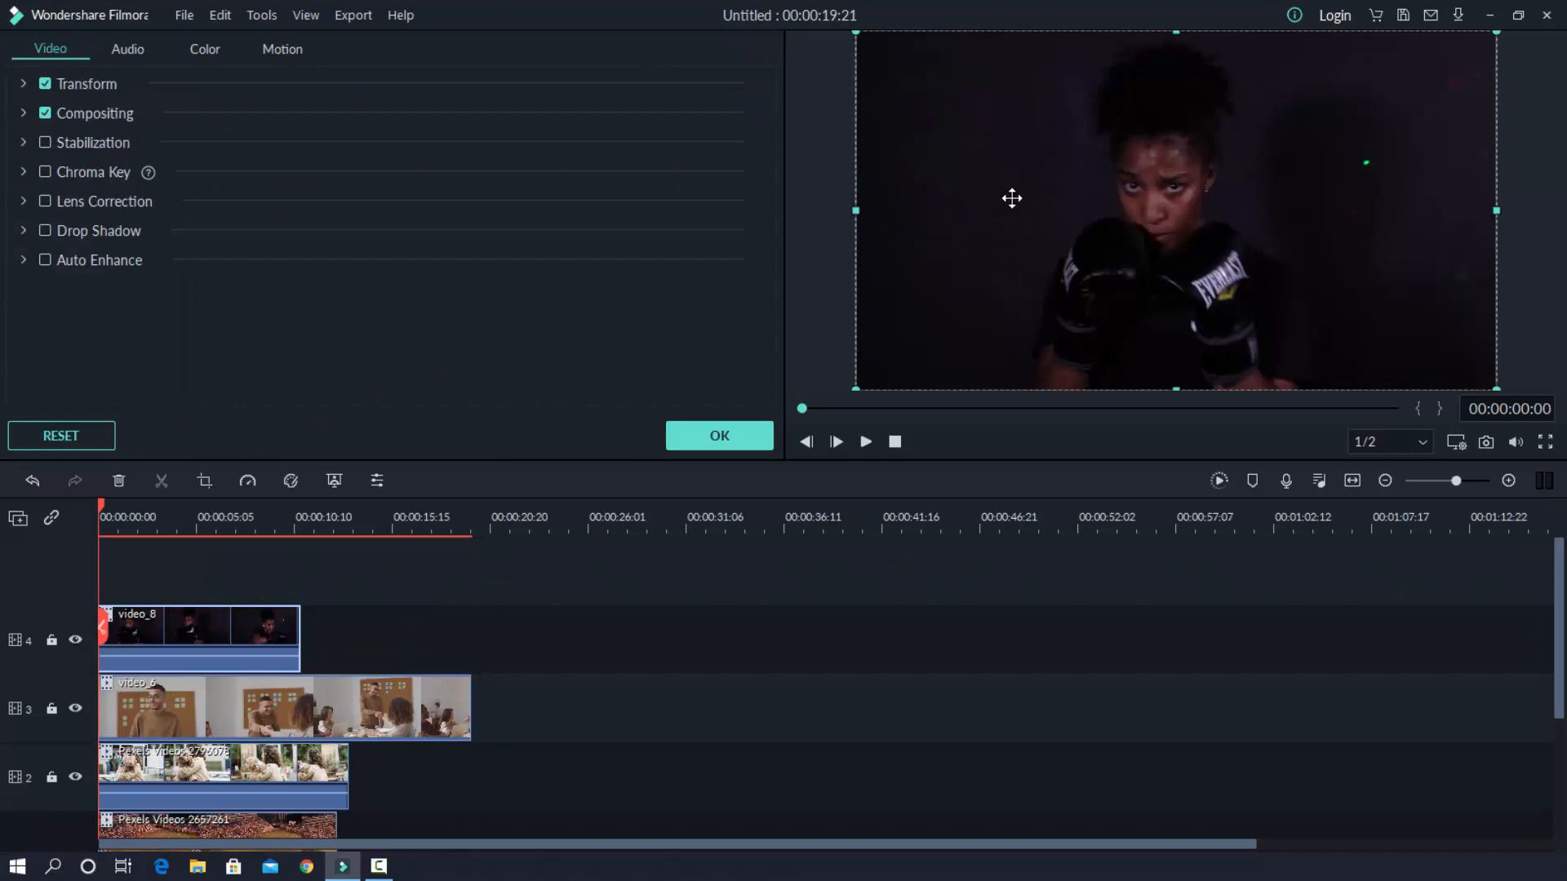
{"action": "left_click_drag", "start_coordinate": [855, 33], "coordinate": [1290, 320]}
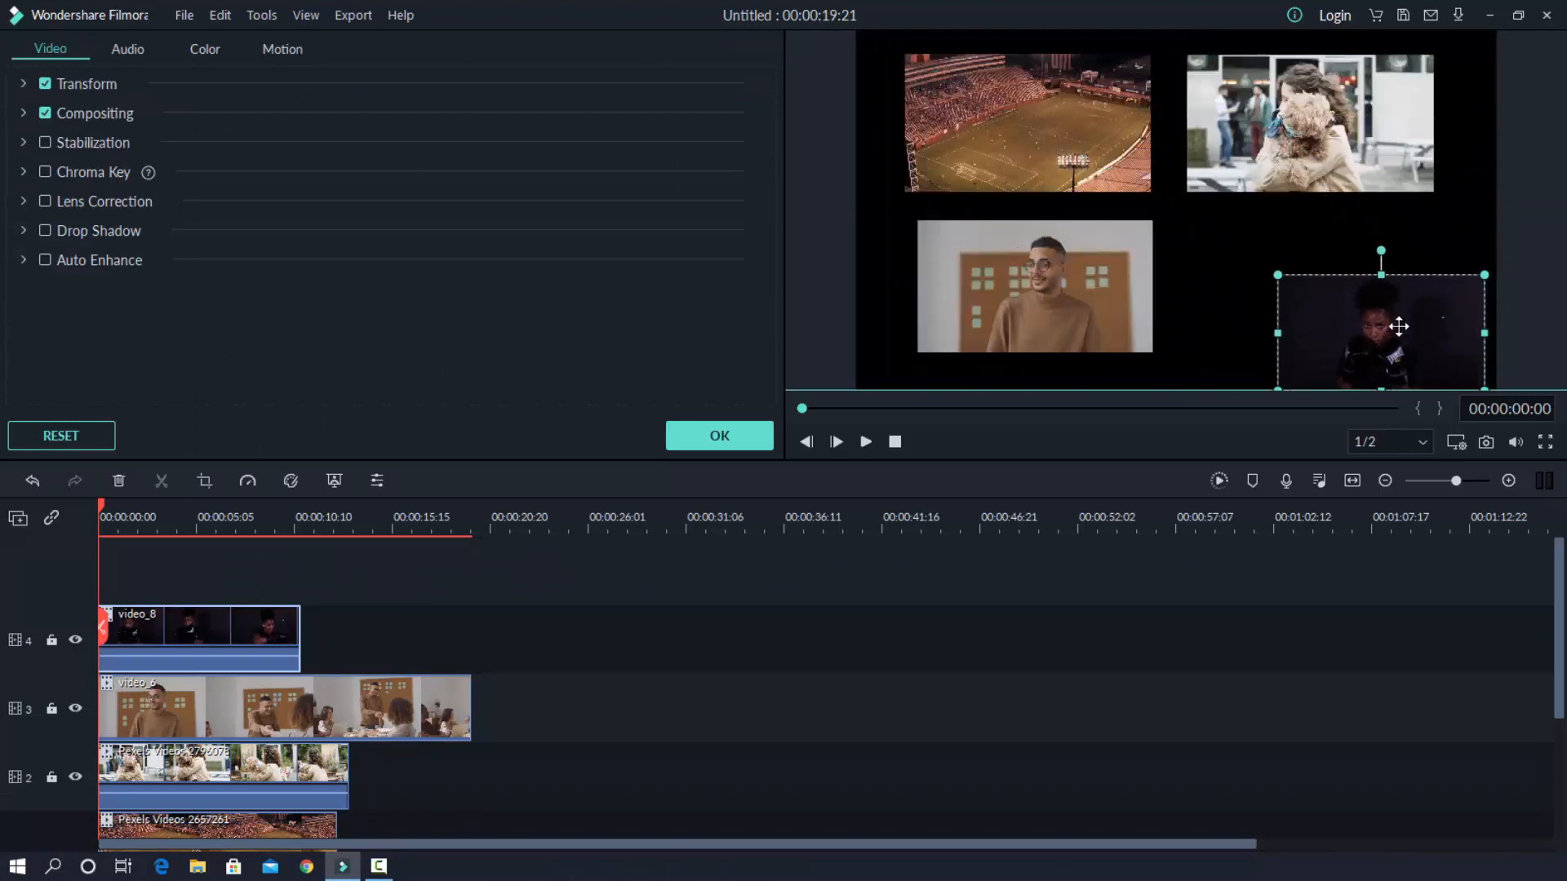
{"action": "left_click_drag", "start_coordinate": [1395, 326], "coordinate": [1345, 297]}
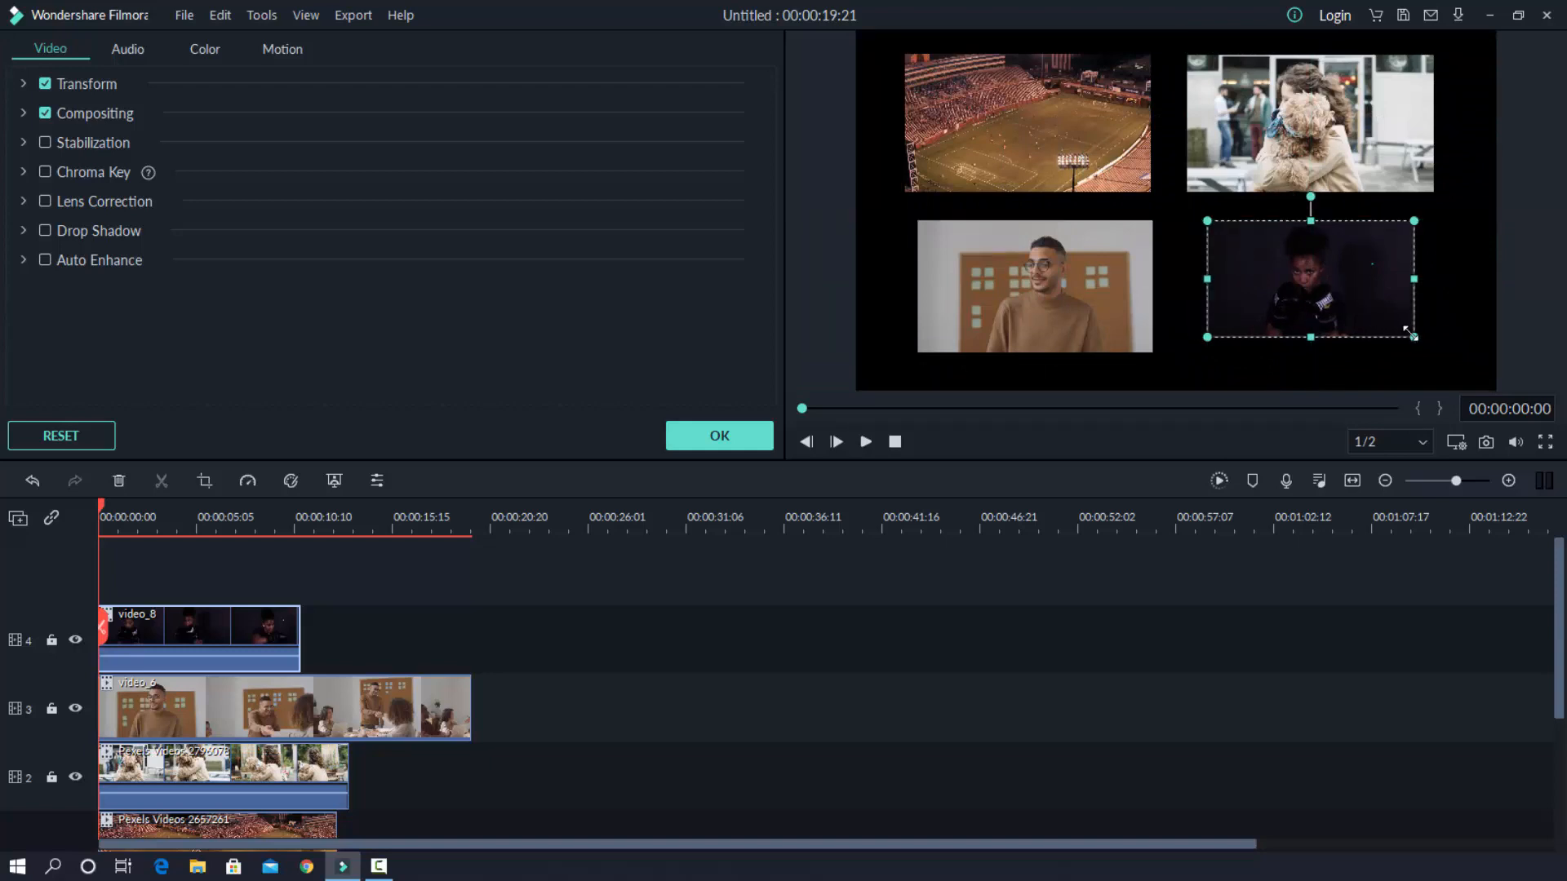
{"action": "left_click_drag", "start_coordinate": [1413, 341], "coordinate": [1452, 359]}
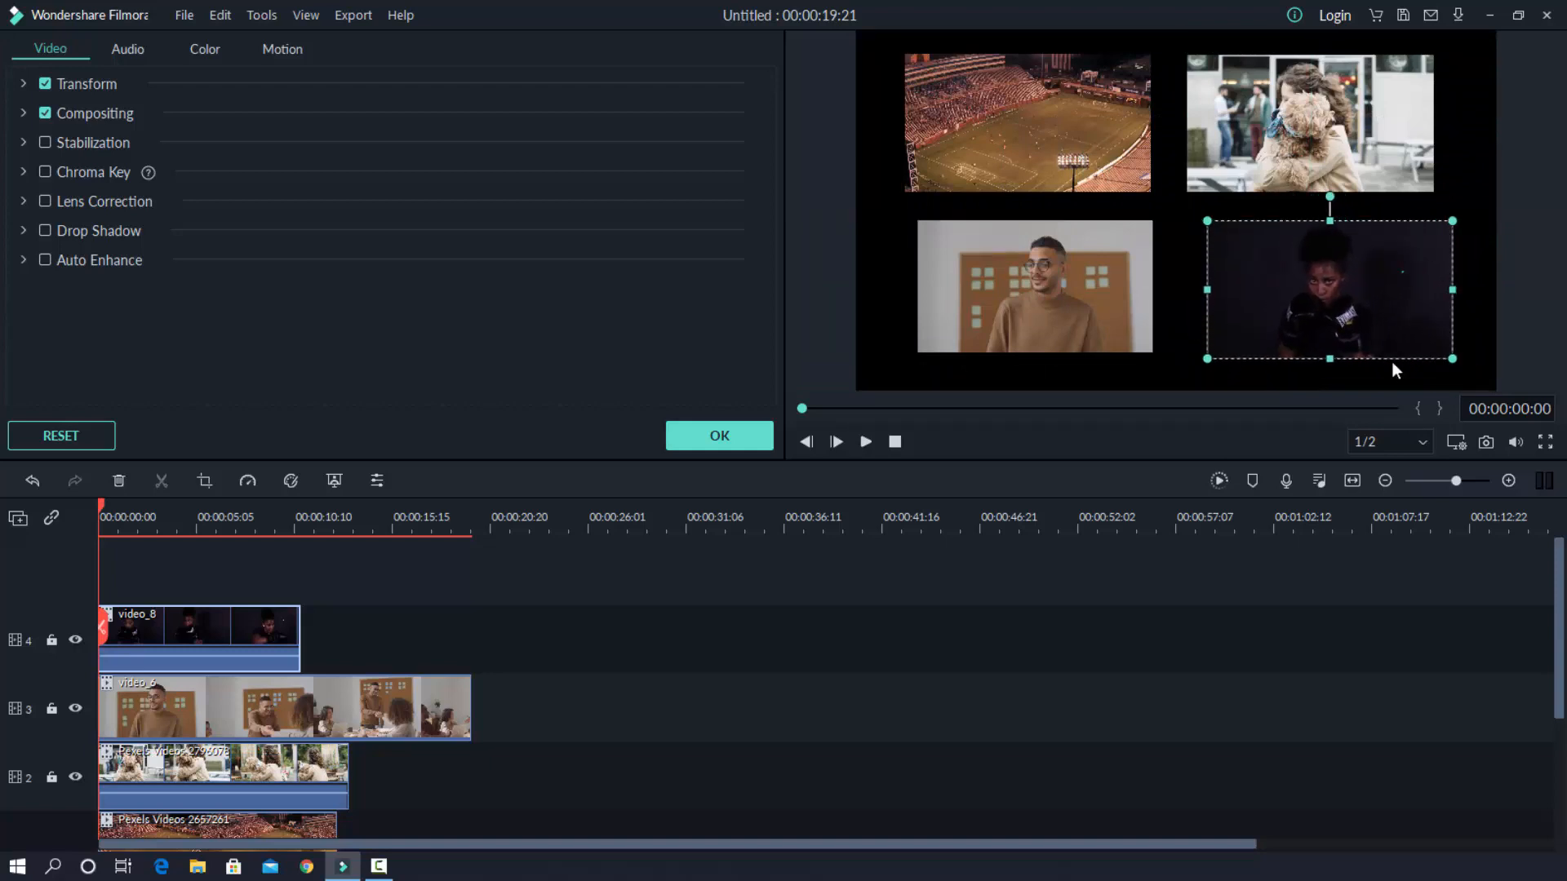
{"action": "mouse_move", "coordinate": [1207, 220]}
{"action": "left_mouse_down"}
{"action": "mouse_move", "coordinate": [1231, 234]}
{"action": "mouse_move", "coordinate": [1207, 244]}
{"action": "left_mouse_up"}
{"action": "mouse_move", "coordinate": [1409, 345]}
{"action": "left_mouse_down"}
{"action": "mouse_move", "coordinate": [1440, 367]}
{"action": "mouse_move", "coordinate": [1402, 323]}
{"action": "left_mouse_up"}
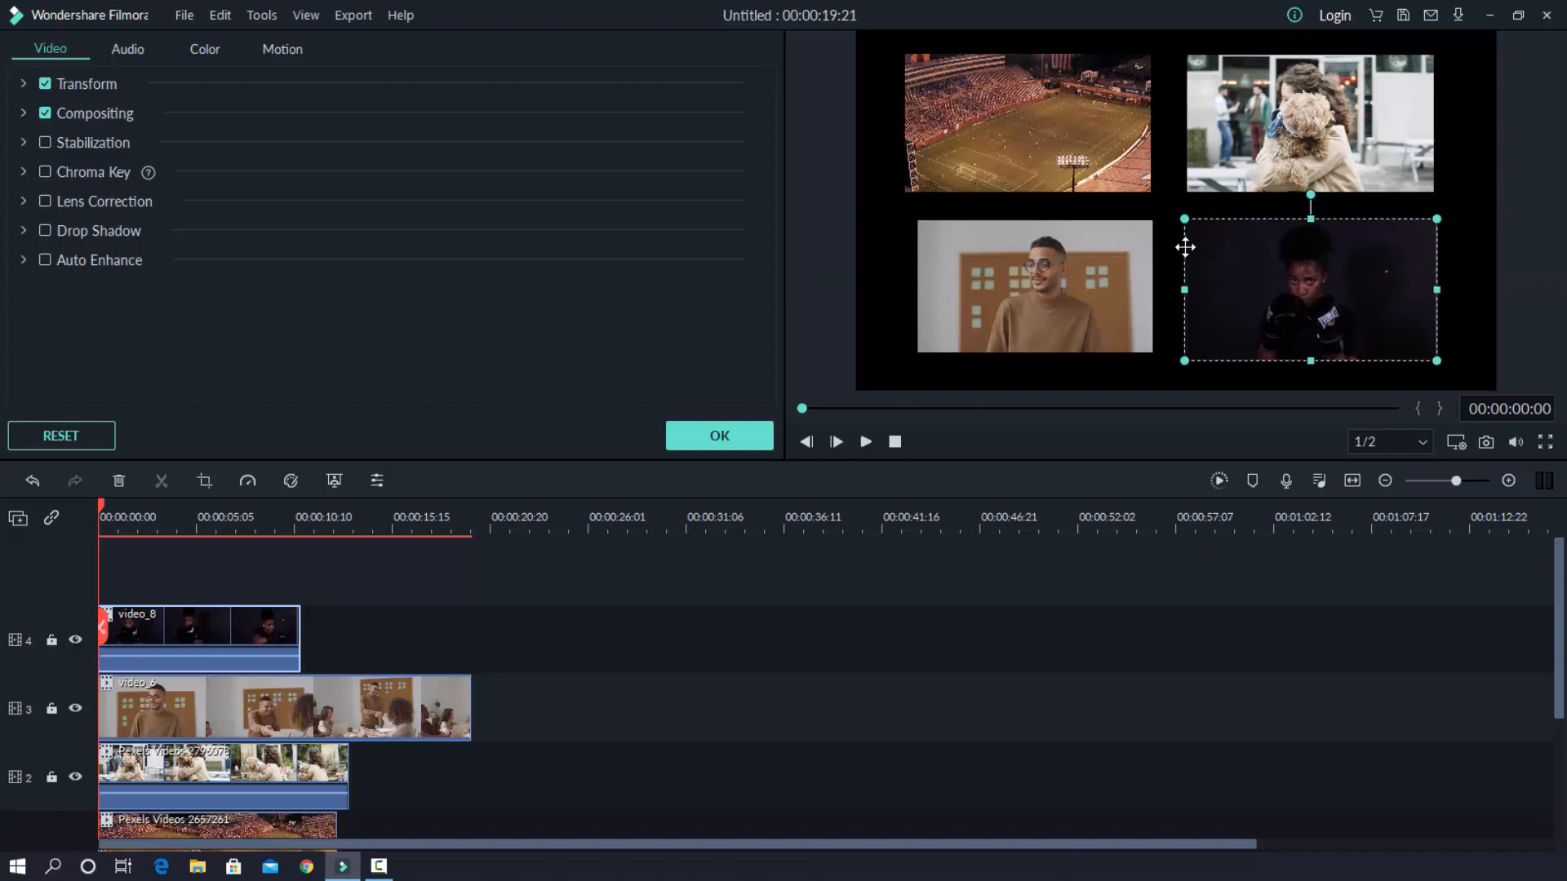
- Enlarge video_6 from its lower-left corner to line up with the stadium clip above and video_8 beside it
{"action": "left_click", "coordinate": [985, 247]}
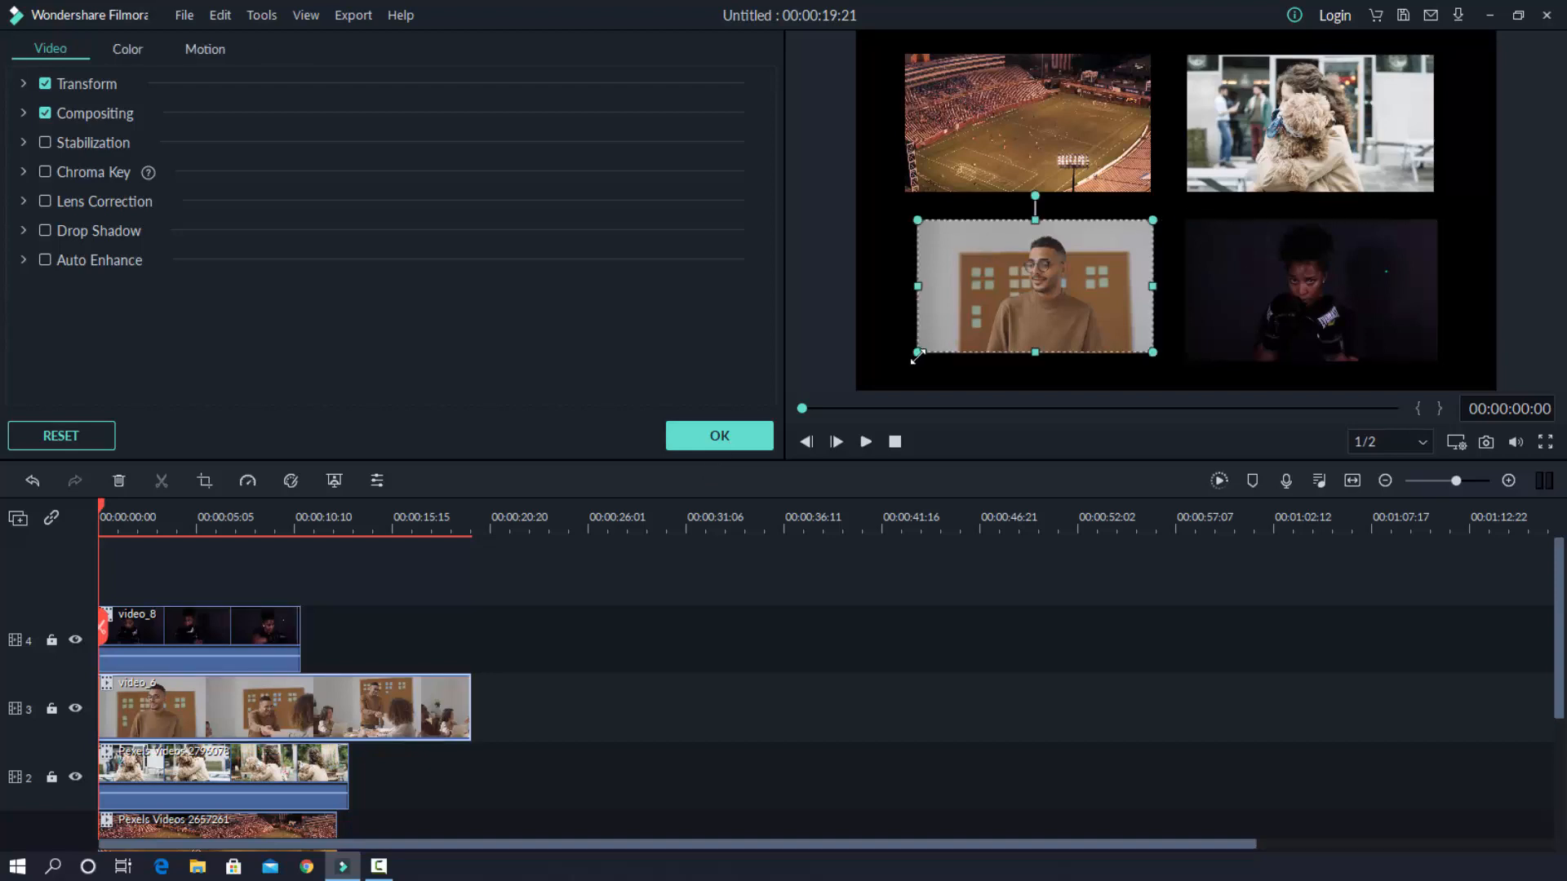
{"action": "mouse_move", "coordinate": [917, 353]}
{"action": "left_mouse_down"}
{"action": "mouse_move", "coordinate": [872, 378]}
{"action": "mouse_move", "coordinate": [902, 360]}
{"action": "left_mouse_up"}
{"action": "left_click", "coordinate": [749, 434]}
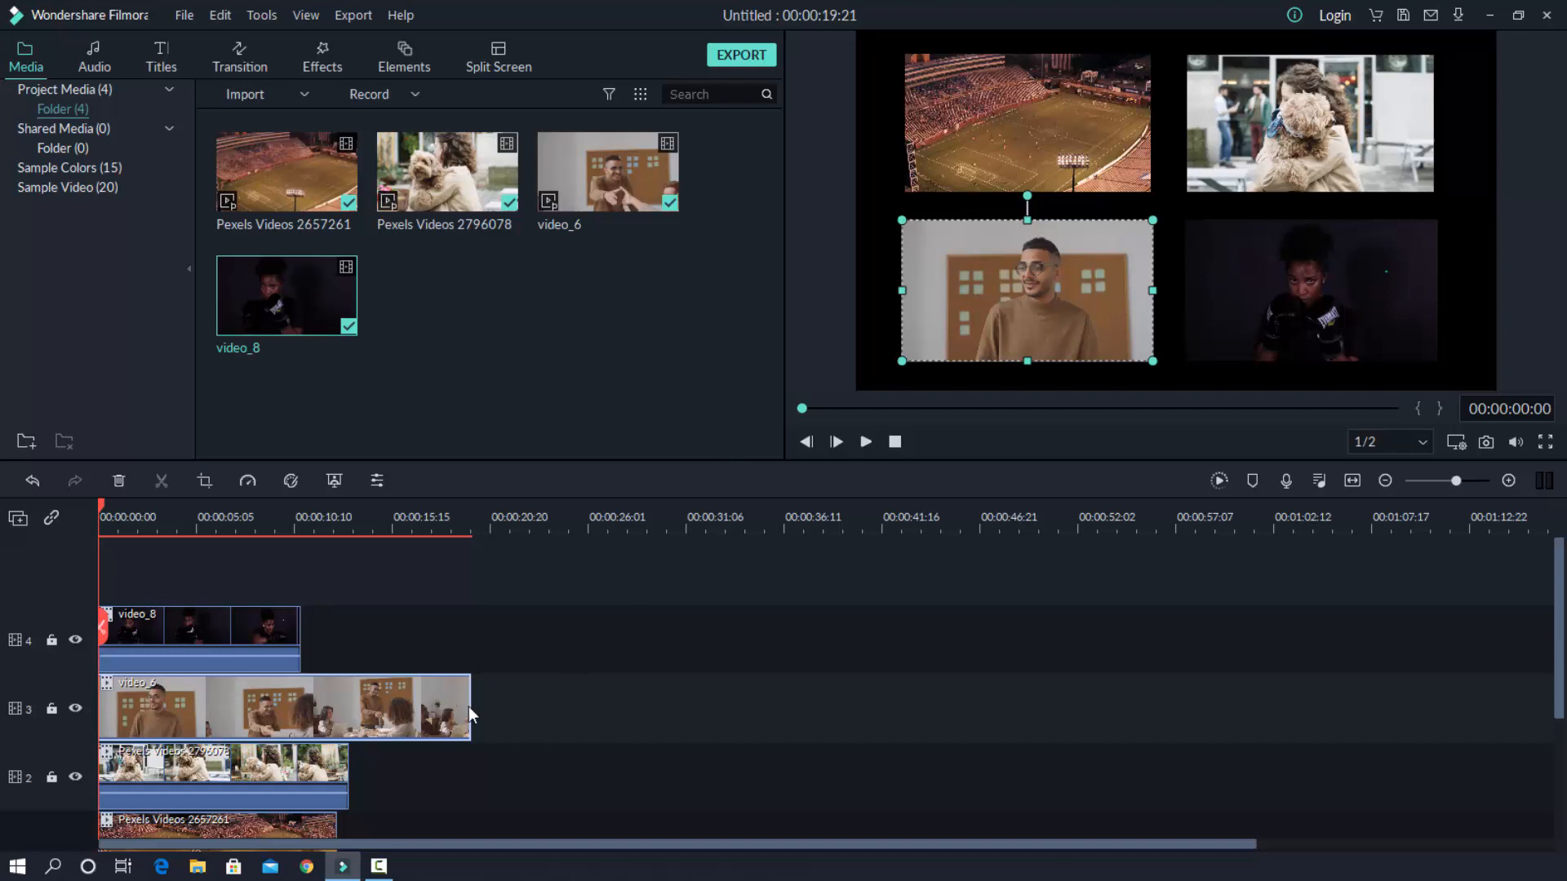
- Trim the ends of video_6, Pexels Videos 2796078 and Pexels Videos 2657261 to match the end of video_8
{"action": "left_click_drag", "start_coordinate": [471, 718], "coordinate": [300, 718]}
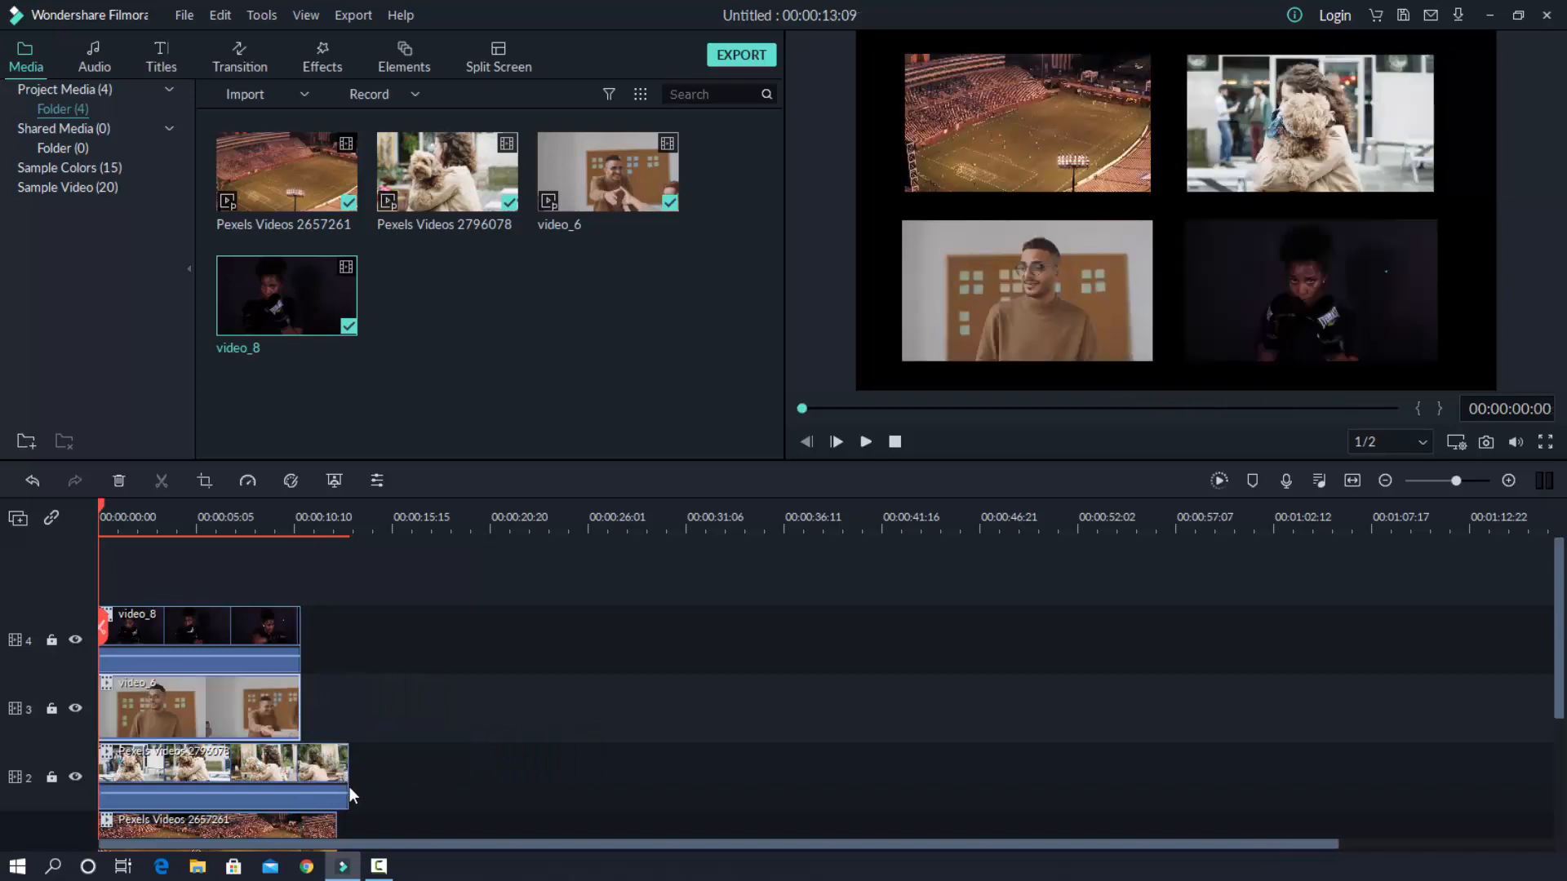
{"action": "left_click_drag", "start_coordinate": [346, 788], "coordinate": [289, 789]}
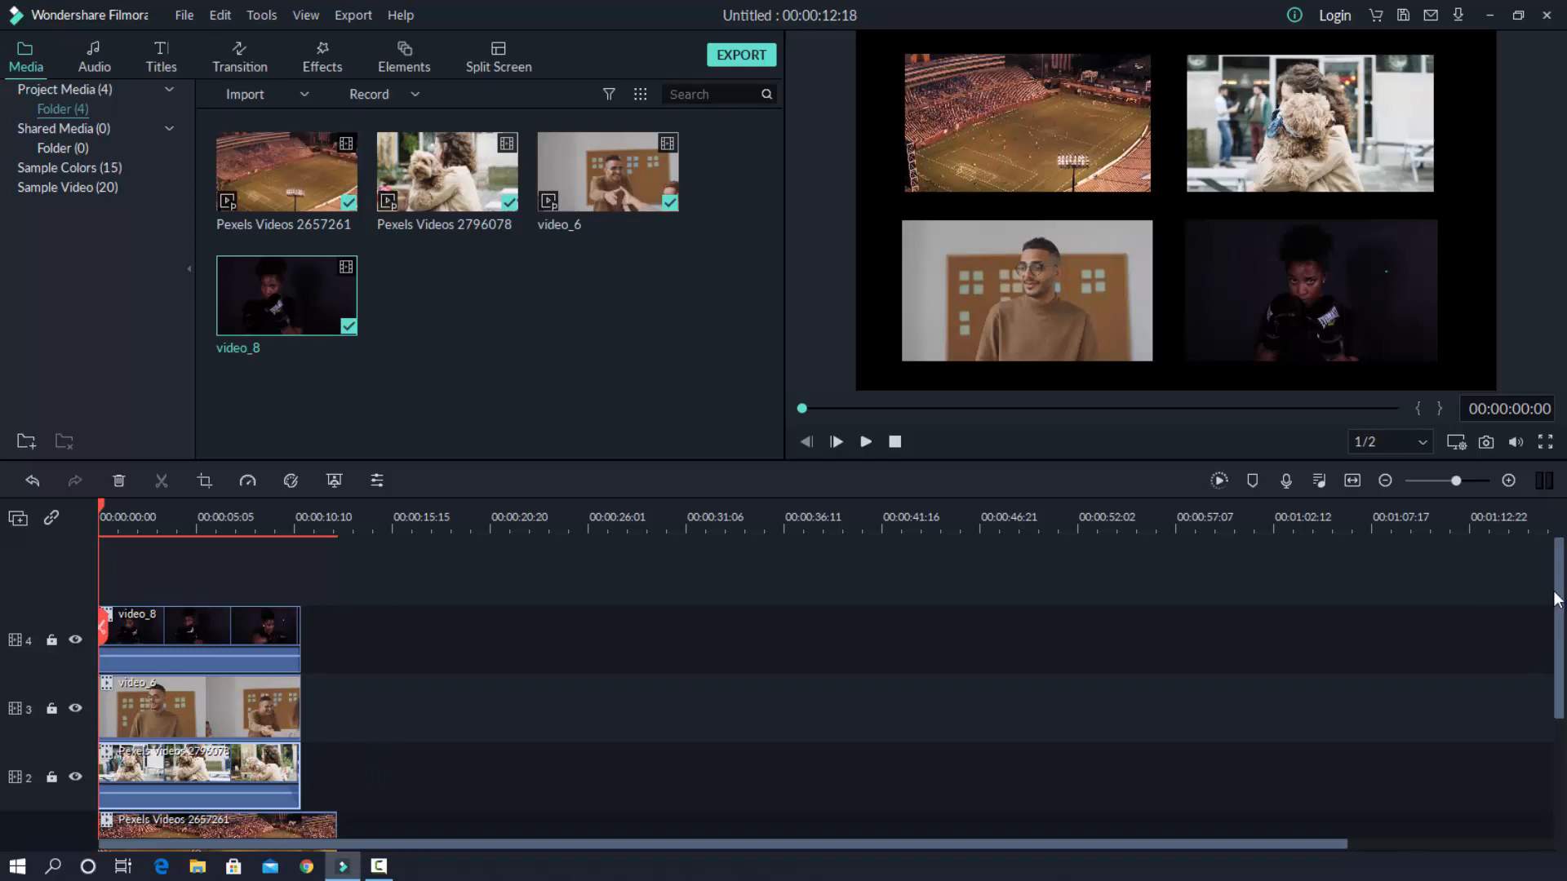
{"action": "left_click_drag", "start_coordinate": [1557, 587], "coordinate": [1557, 647]}
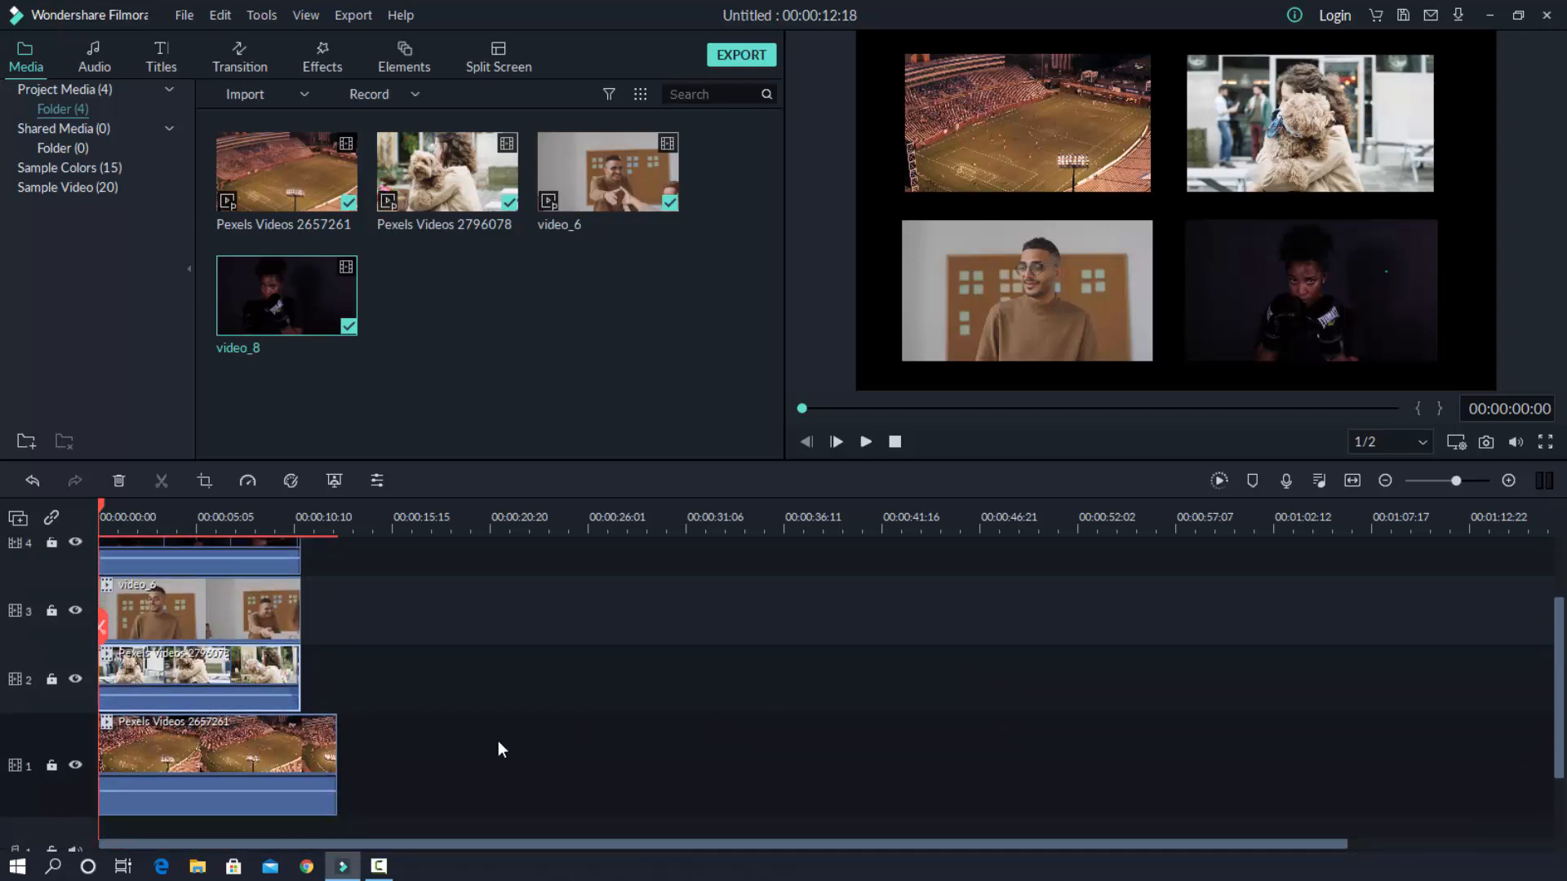
{"action": "left_click", "coordinate": [277, 755]}
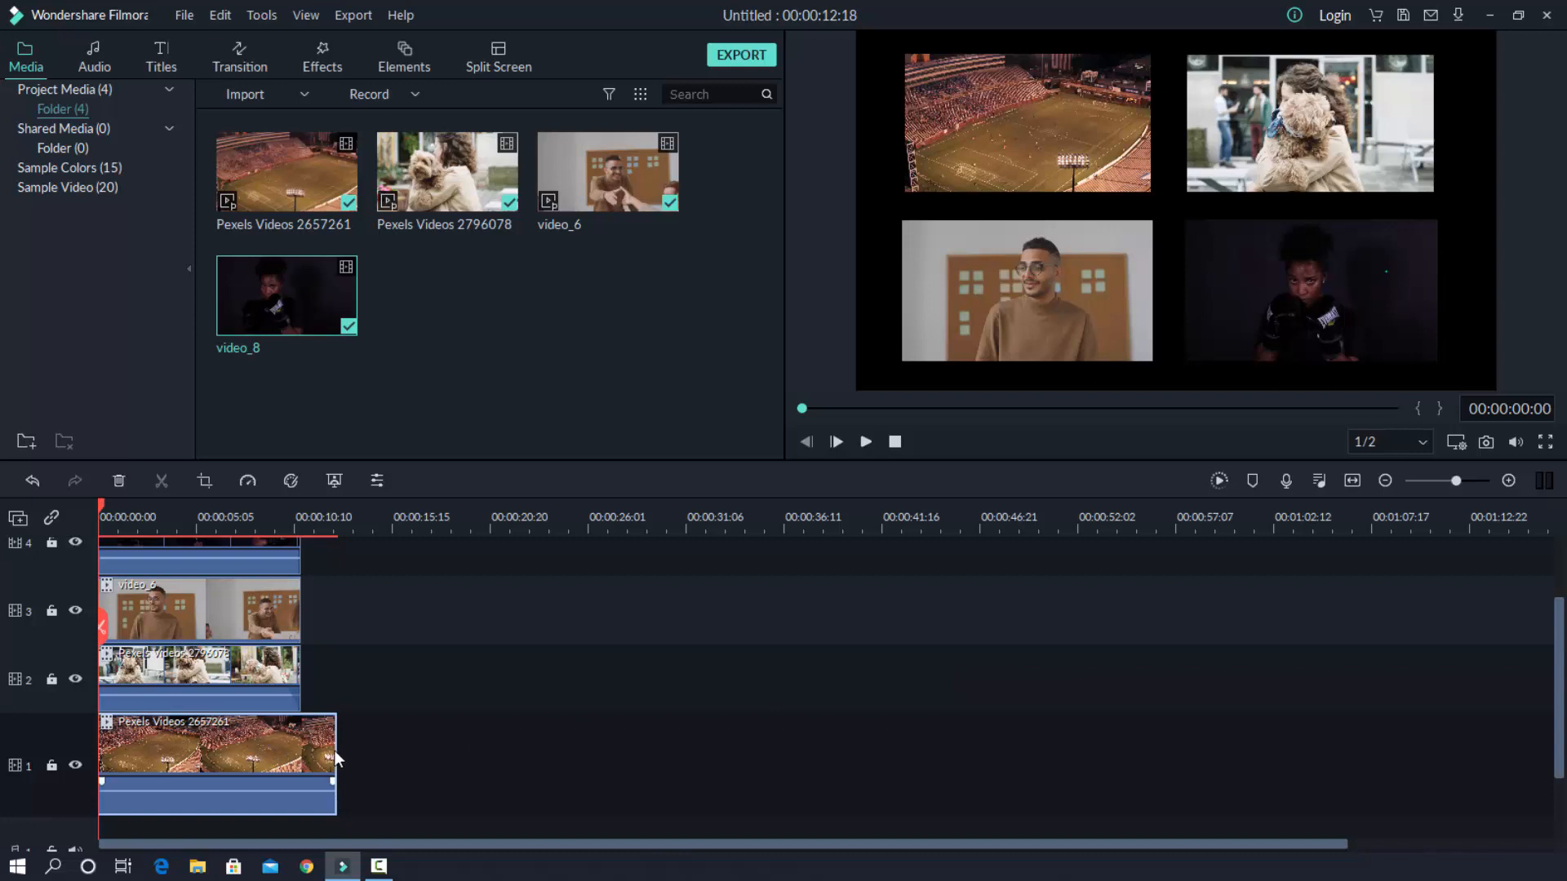
{"action": "left_click_drag", "start_coordinate": [337, 763], "coordinate": [297, 761]}
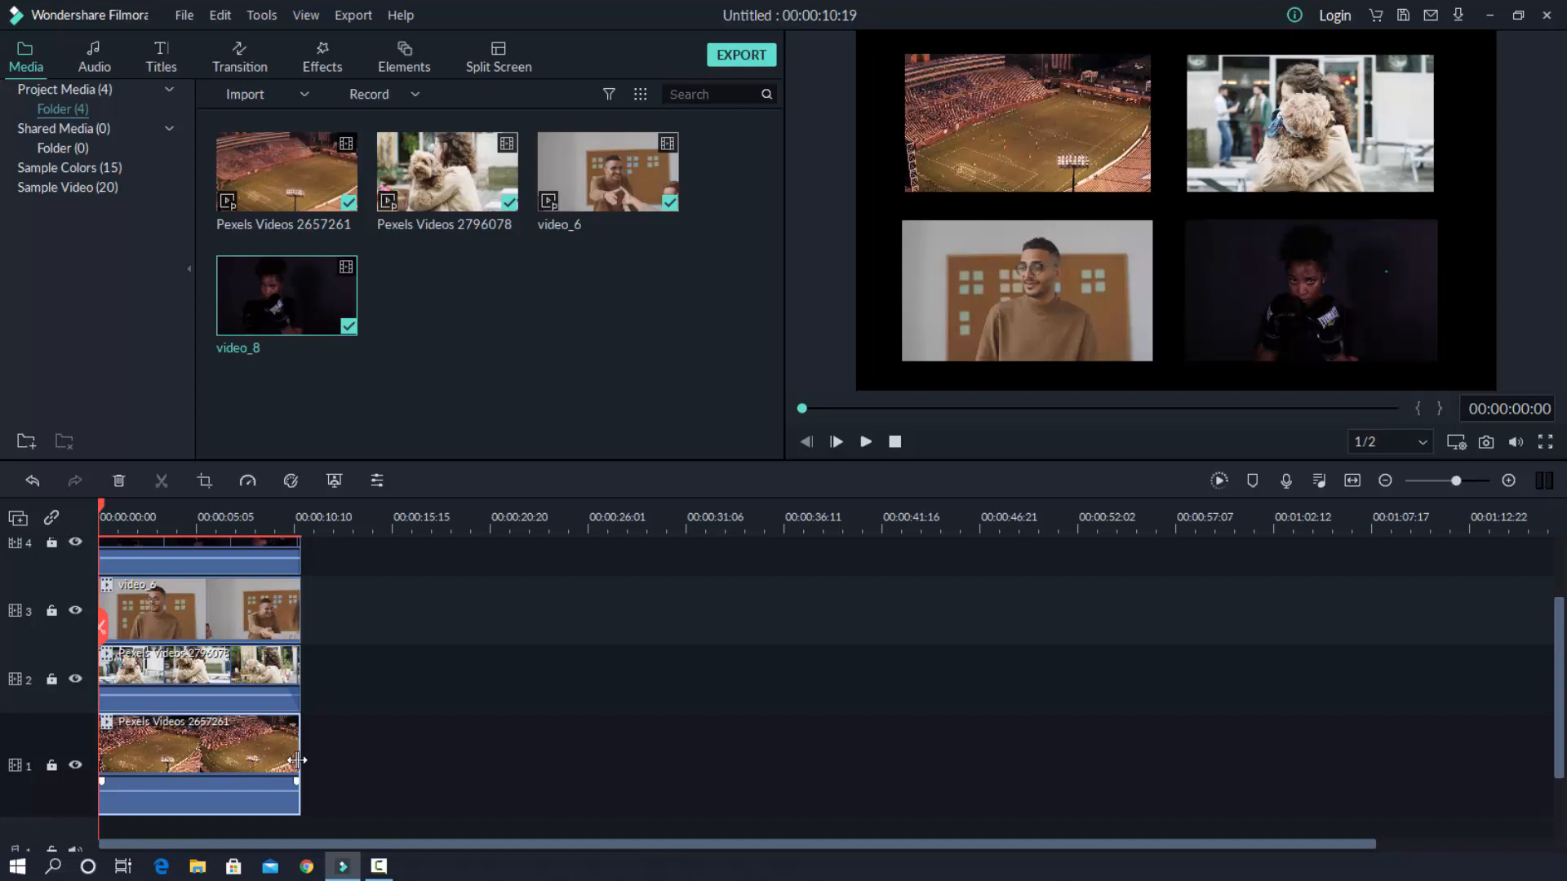
- Add the Drift - Drift music from the audio library to audio track 1, starting at the beginning of the timeline
{"action": "left_click", "coordinate": [155, 543]}
{"action": "left_click", "coordinate": [93, 56]}
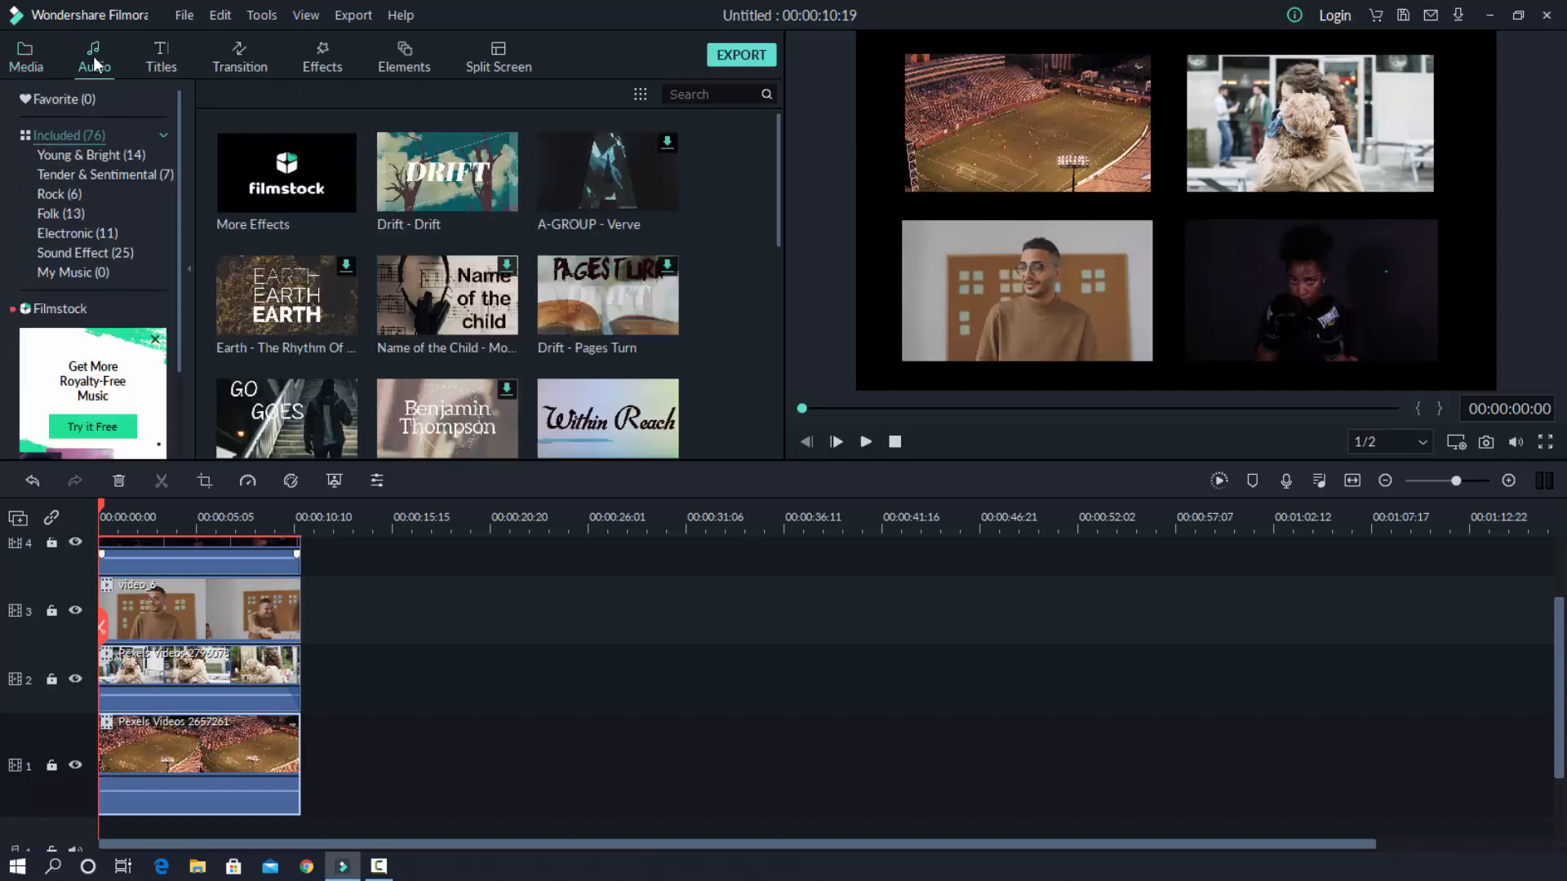
{"action": "left_click", "coordinate": [424, 169]}
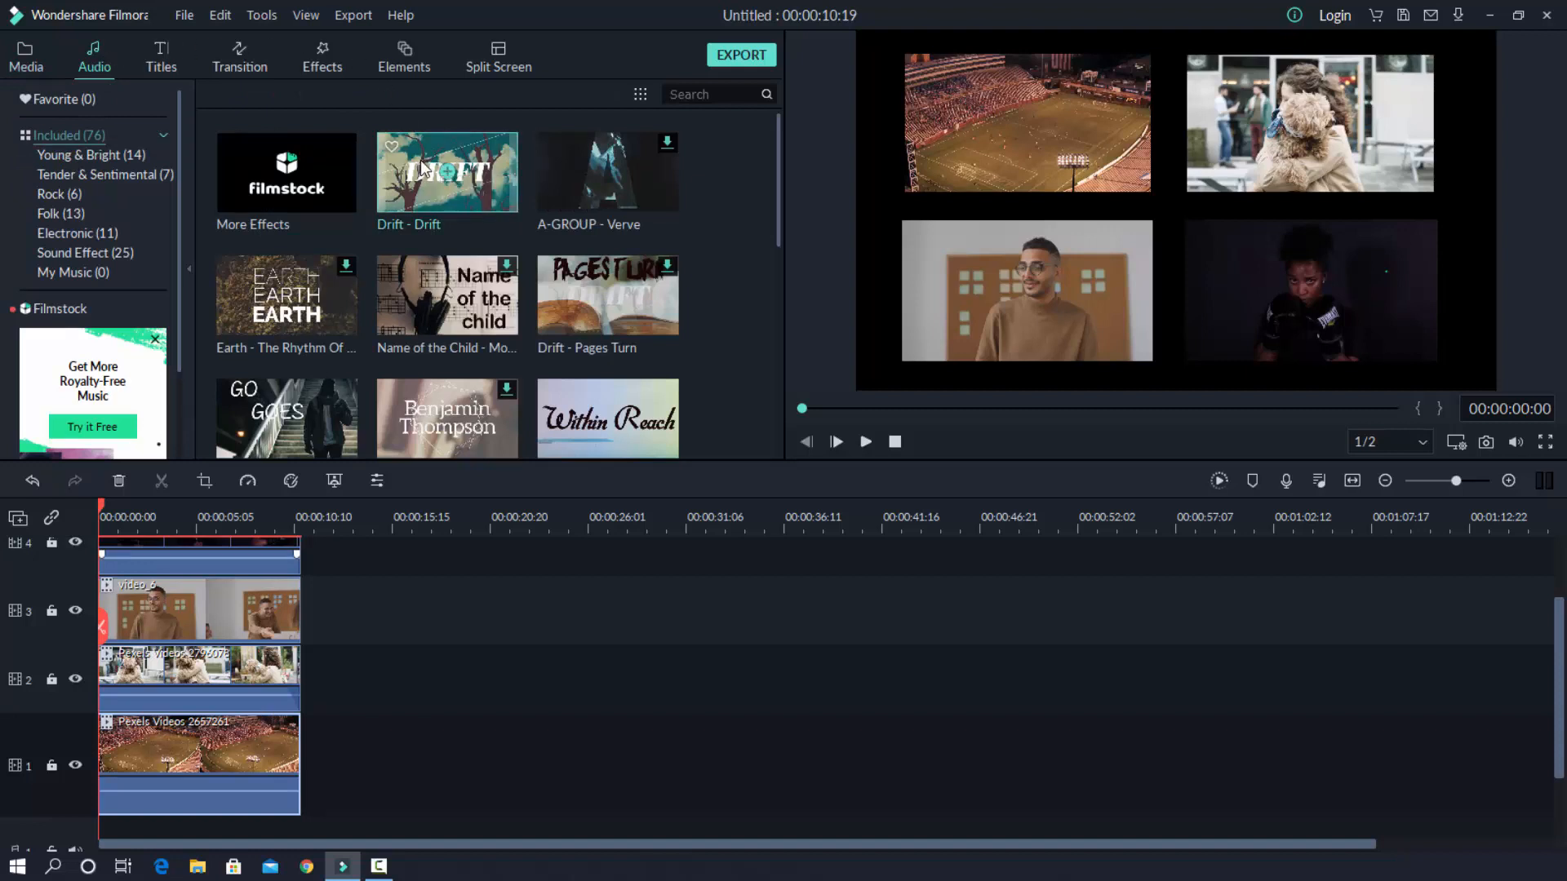
{"action": "left_click_drag", "start_coordinate": [424, 168], "coordinate": [93, 736]}
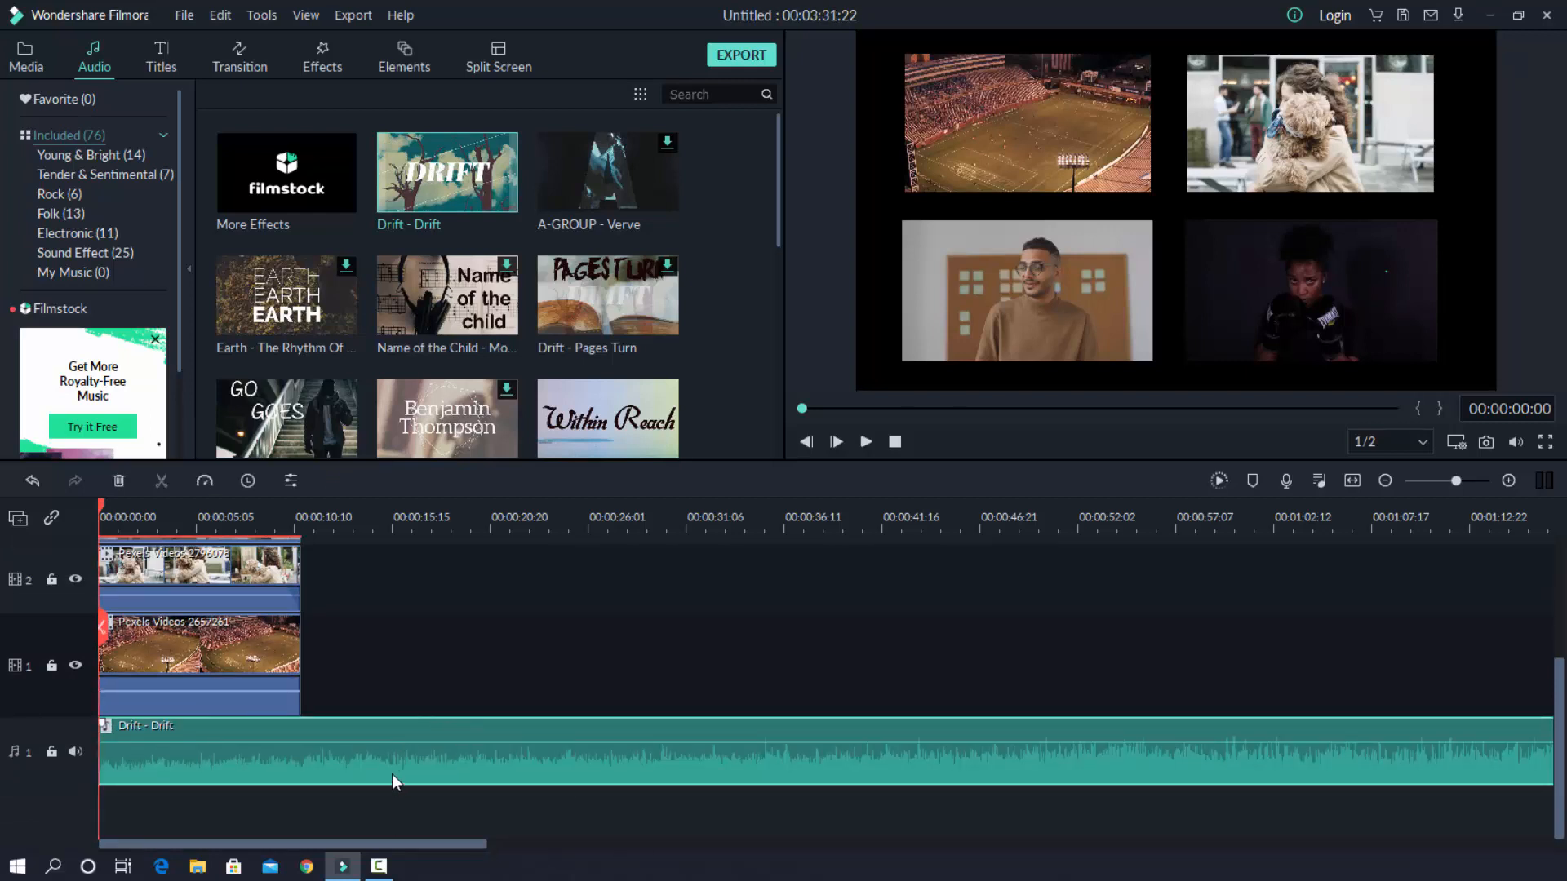
- Split the Drift - Drift music at the end of the video clips and delete the excess part after the cut
{"action": "left_click", "coordinate": [312, 518]}
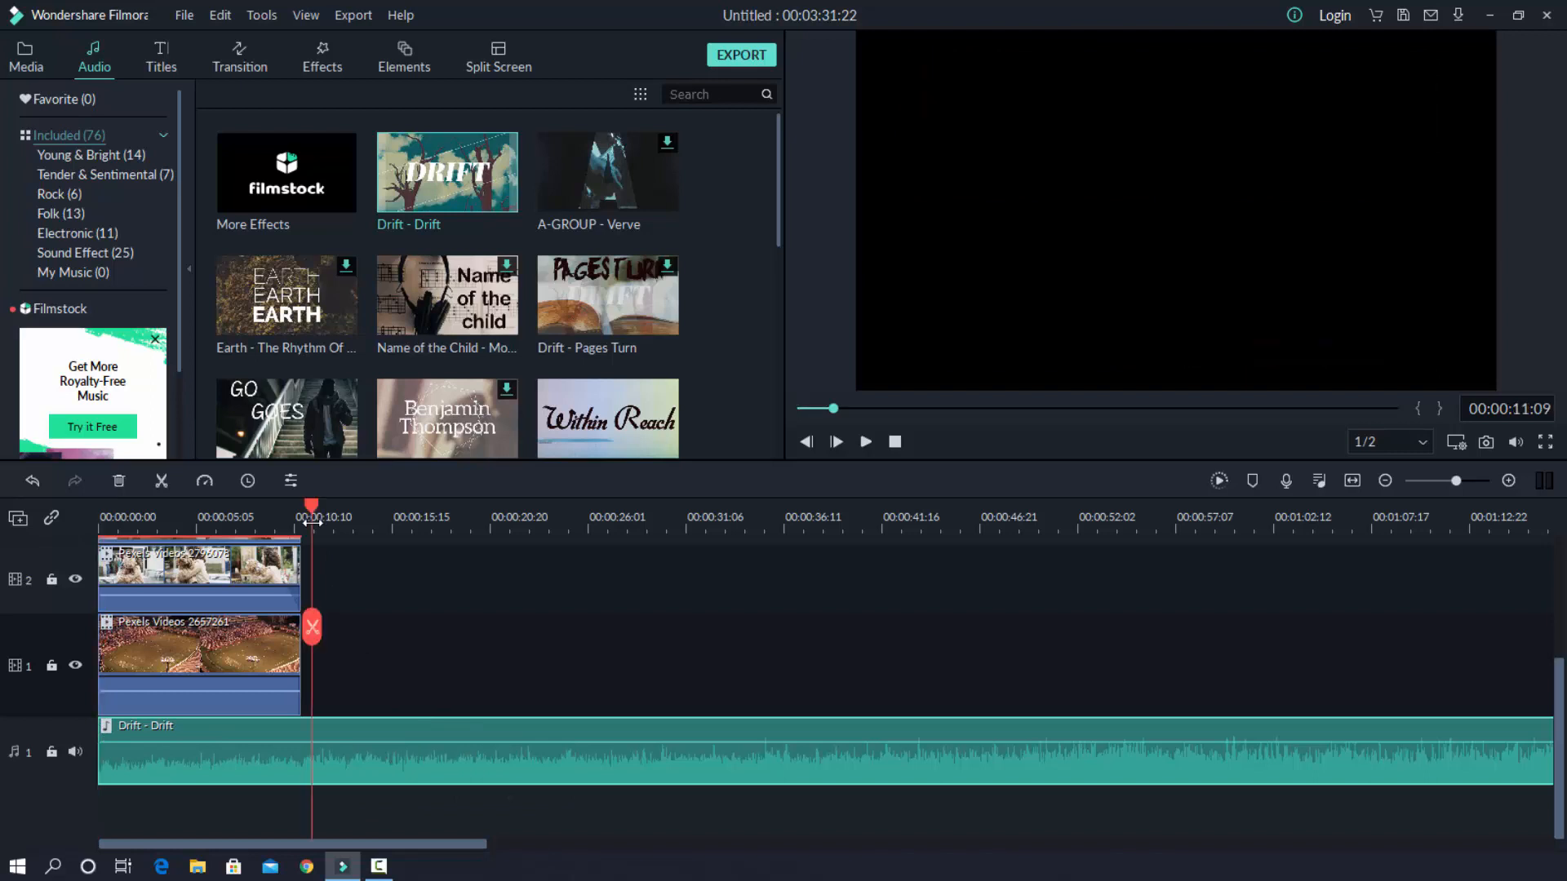
{"action": "left_click_drag", "start_coordinate": [312, 522], "coordinate": [302, 532]}
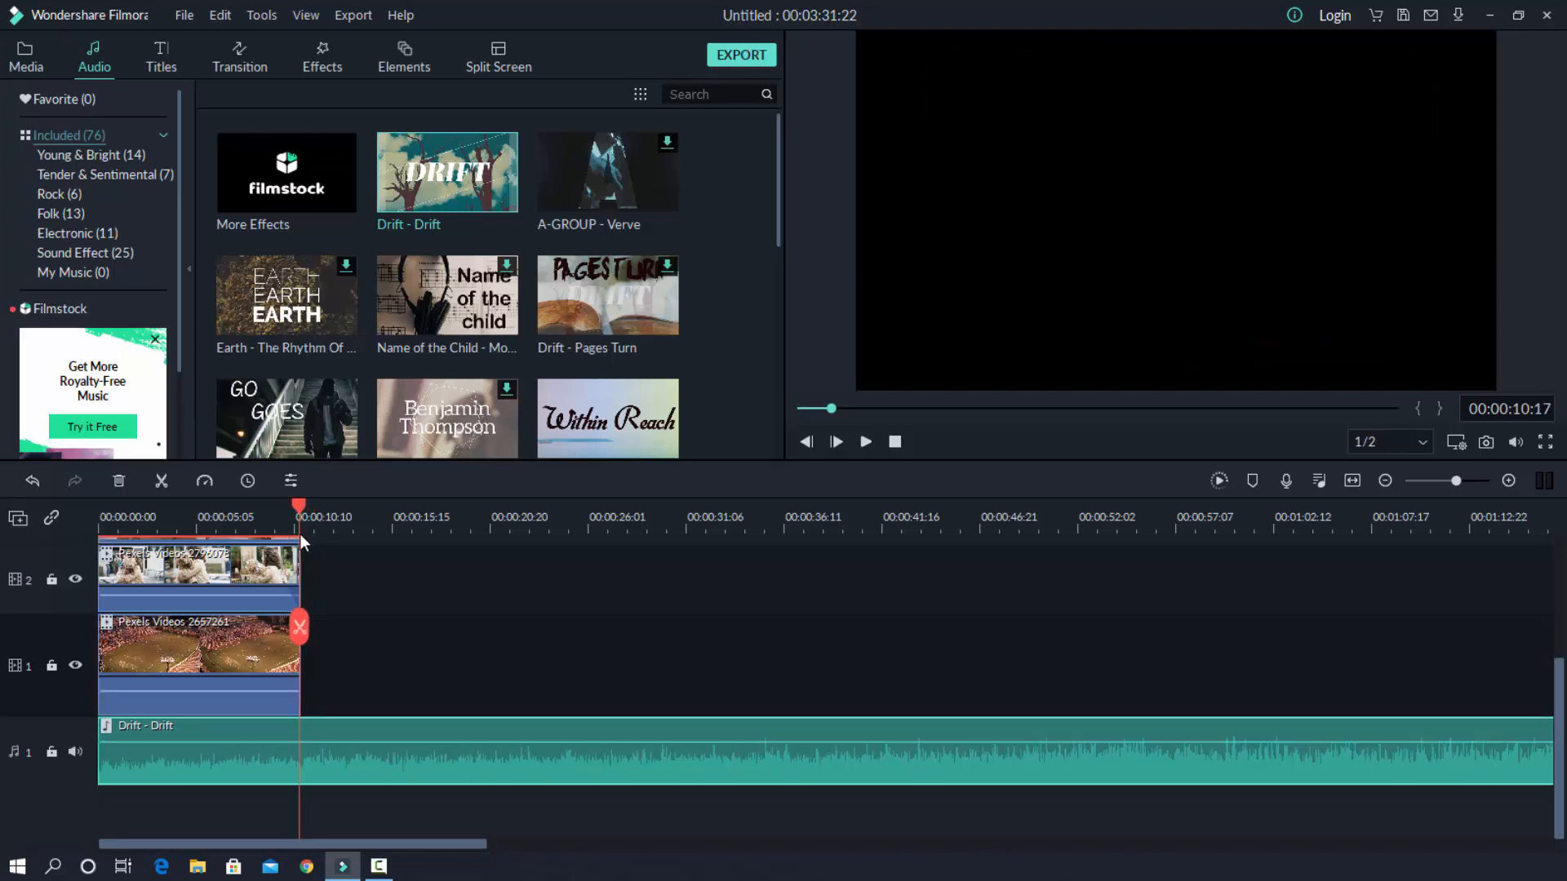
{"action": "left_click", "coordinate": [298, 627]}
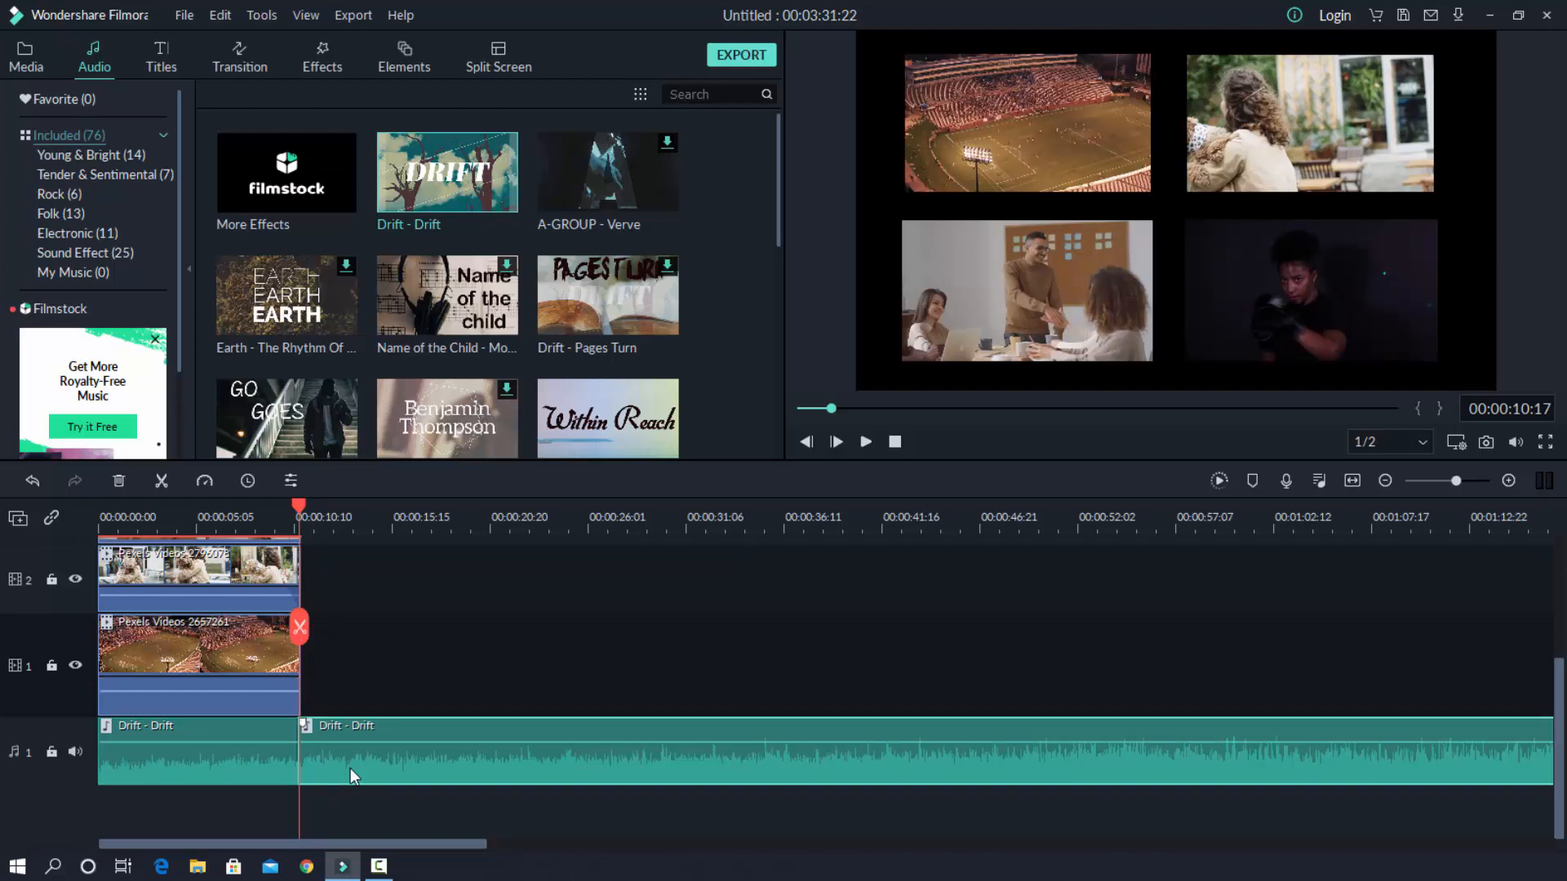
{"action": "key", "text": "Delete"}
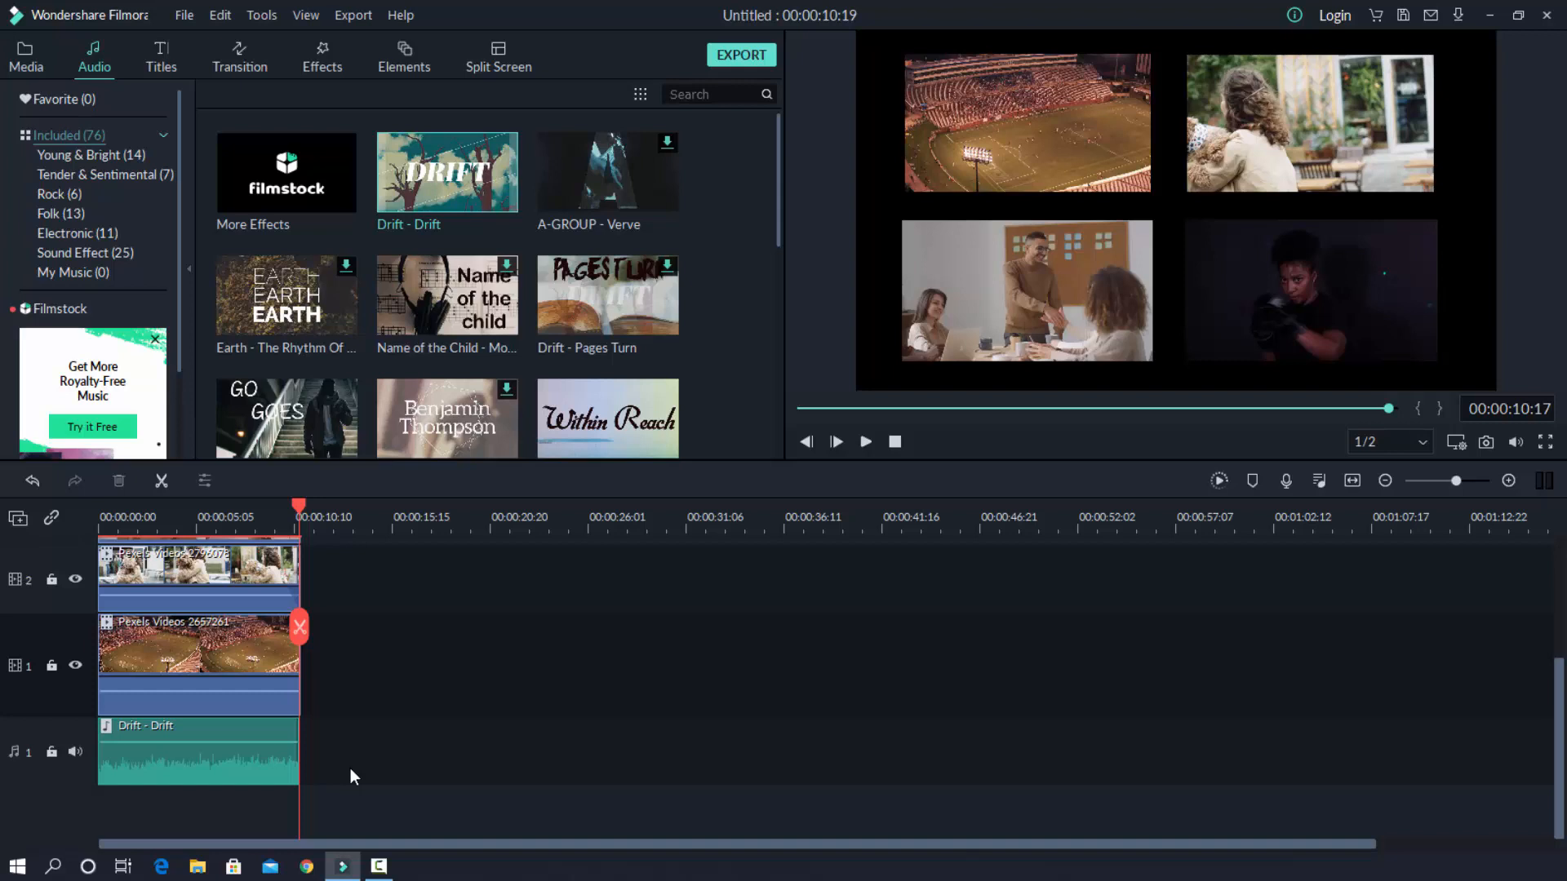
{"action": "left_click", "coordinate": [320, 65]}
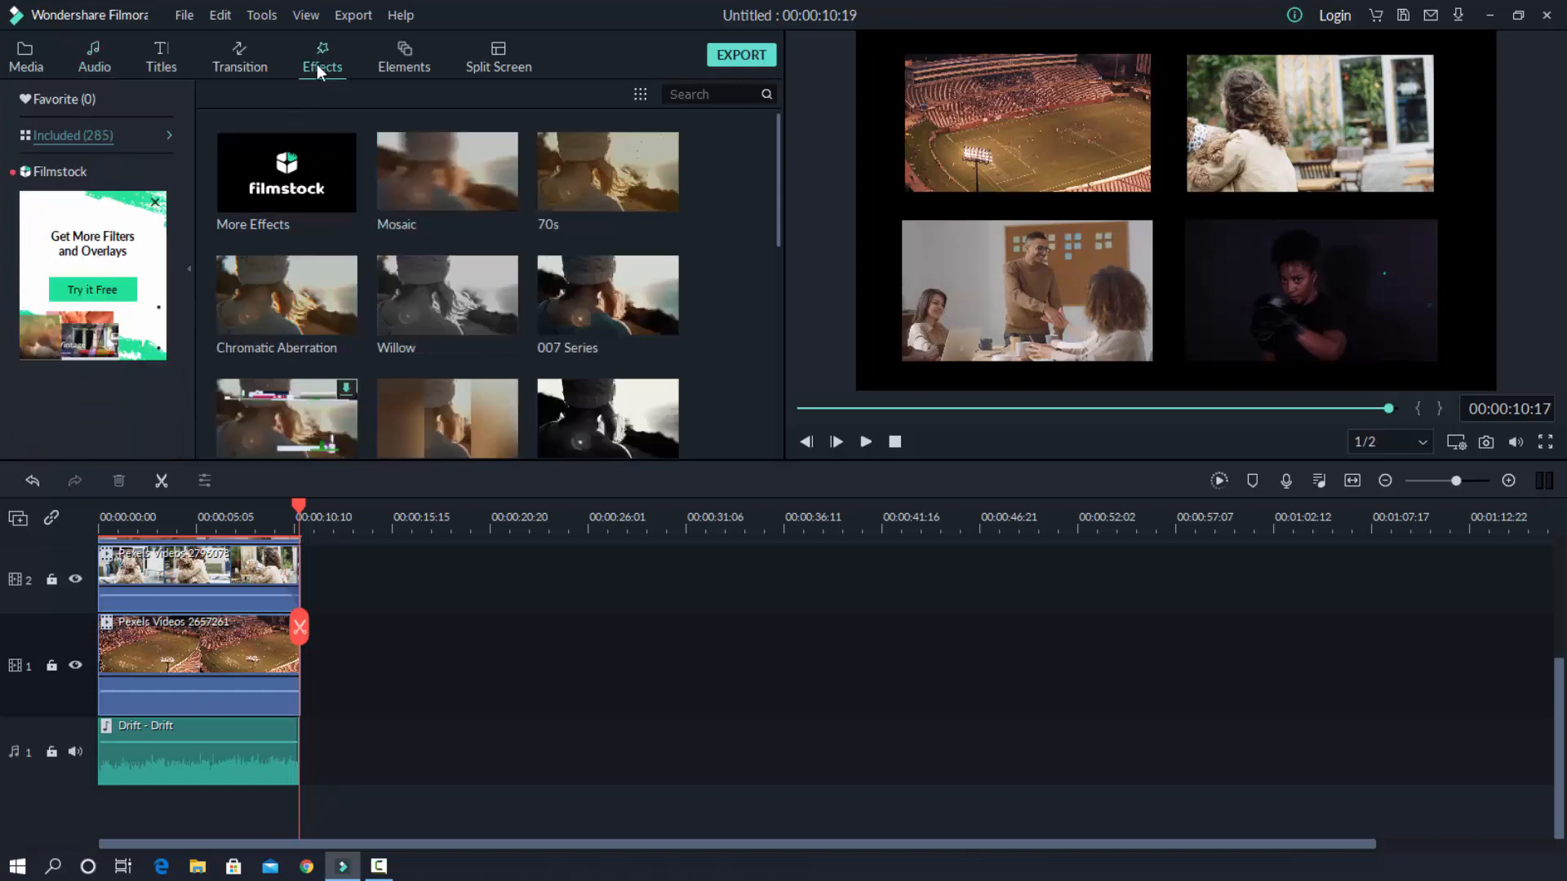
{"action": "left_click", "coordinate": [105, 136]}
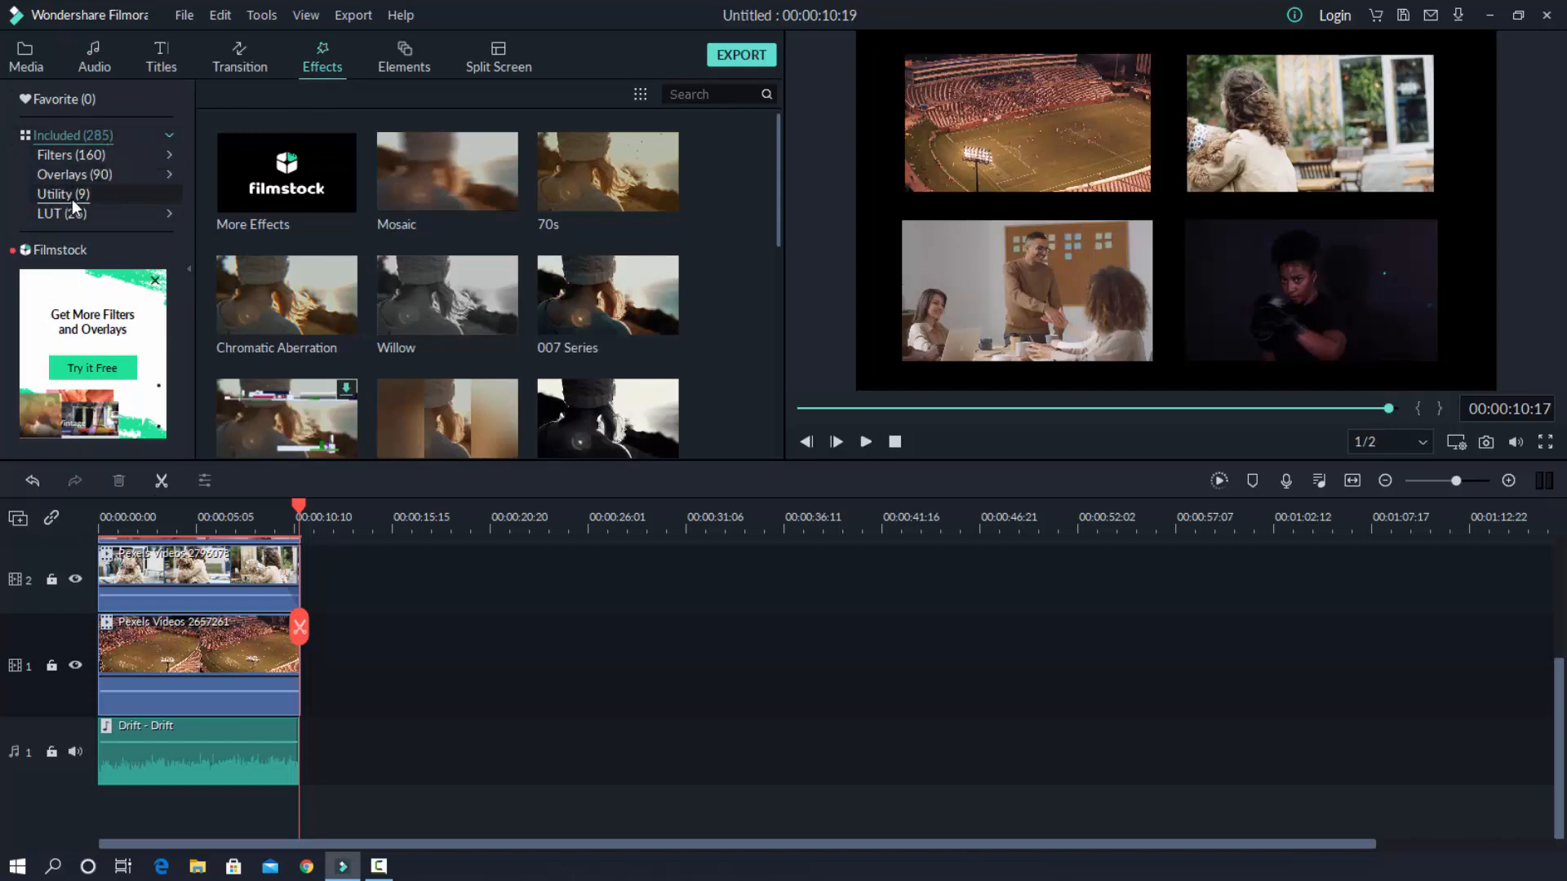
- Add Element Love 2 at the start of a new fifth video track and preview the frame at 00:00:01:11
{"action": "left_click", "coordinate": [419, 62]}
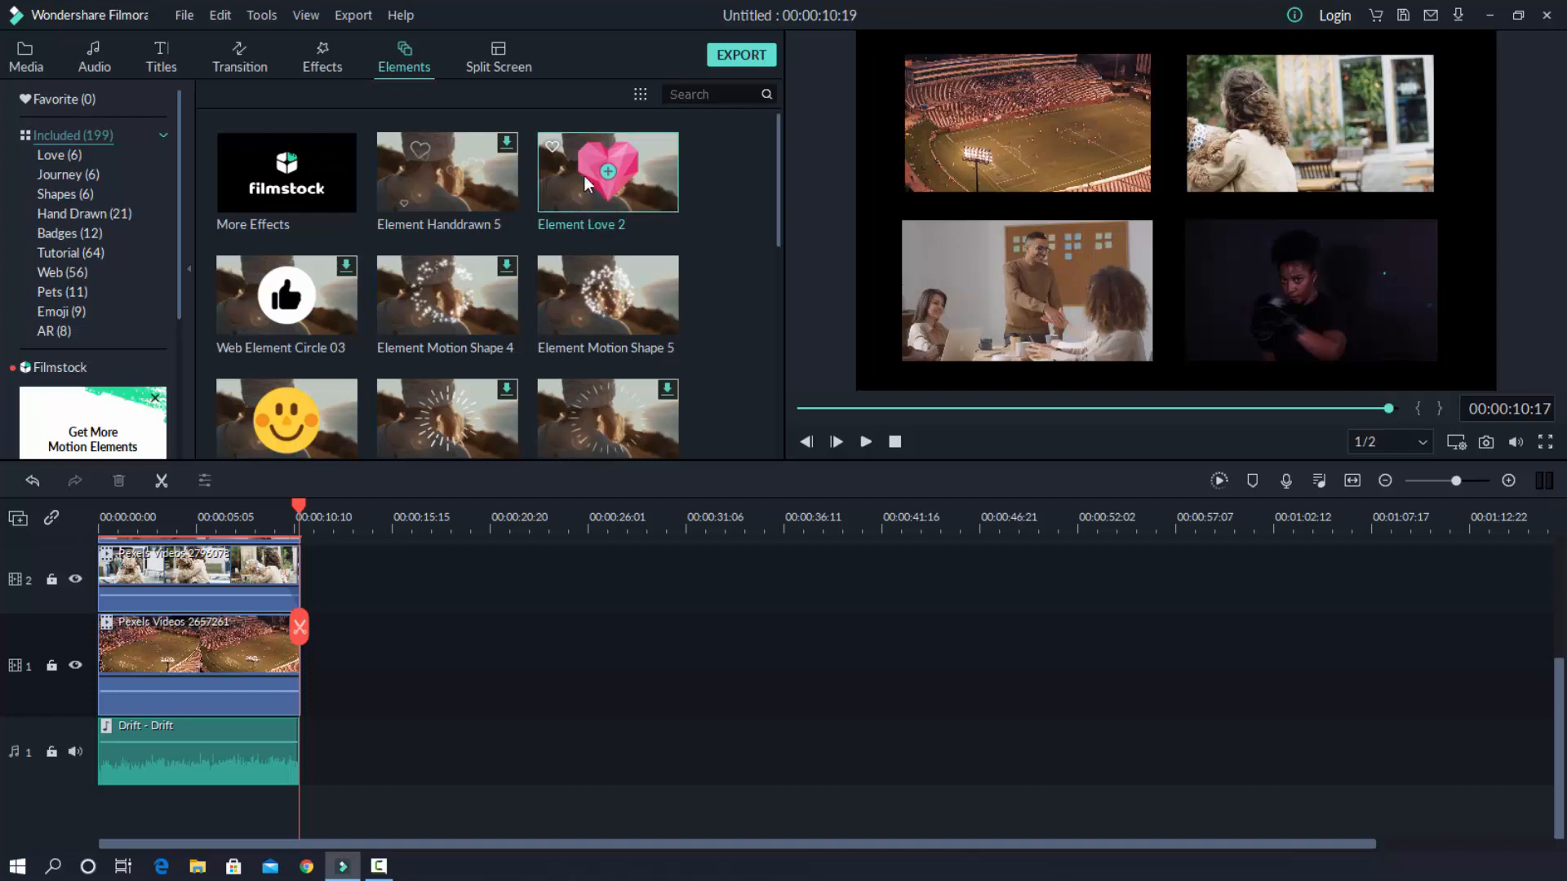
{"action": "left_click_drag", "start_coordinate": [585, 175], "coordinate": [101, 559]}
{"action": "left_click", "coordinate": [125, 523]}
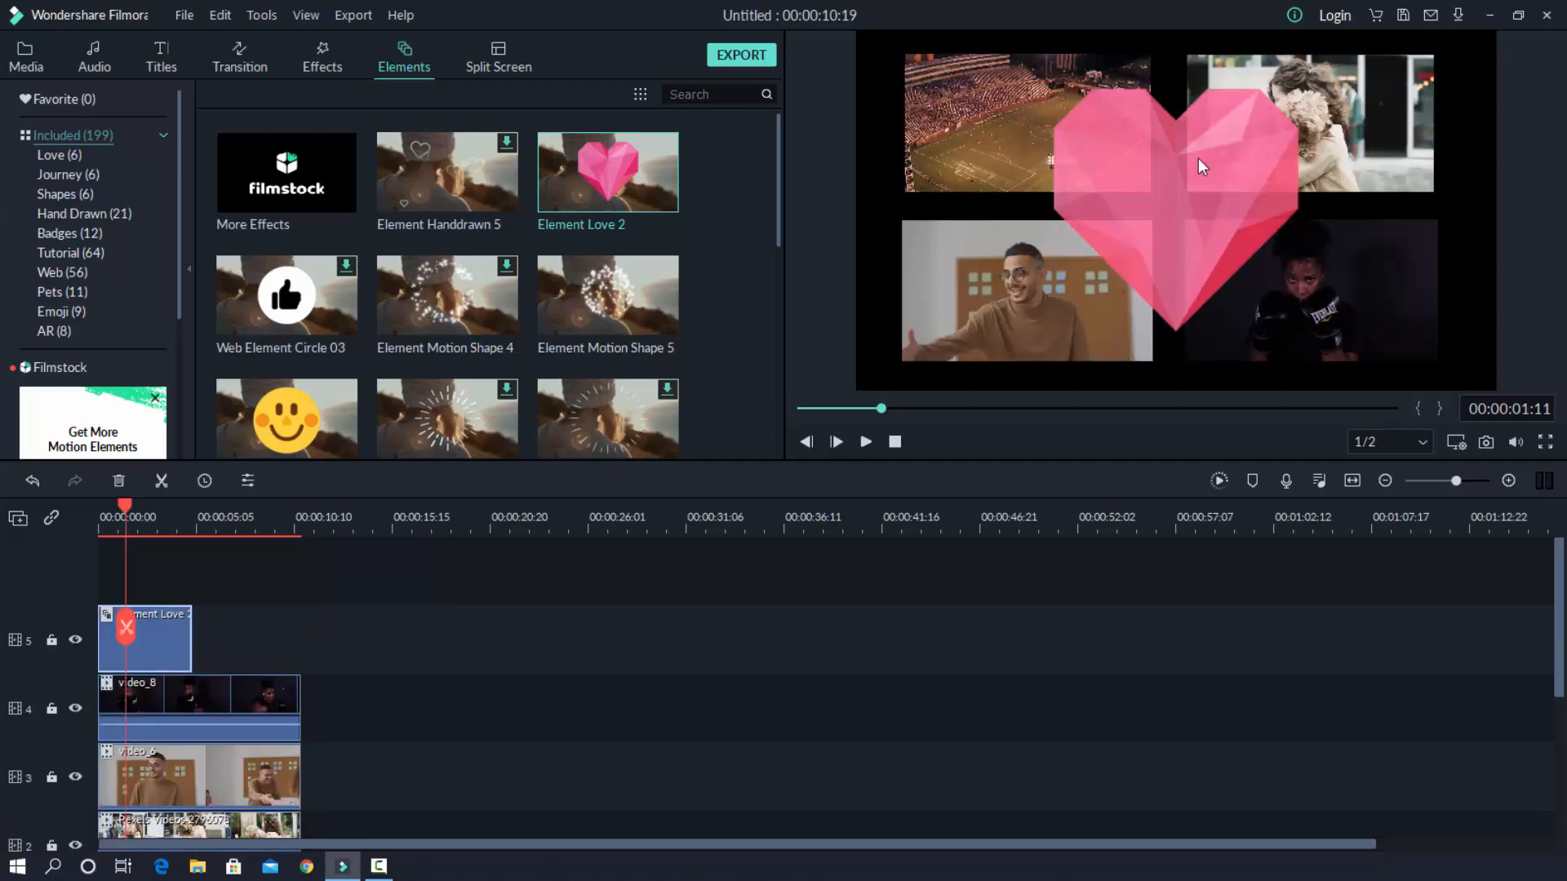
- Shrink the heart element to a small icon and place it in the central gap between the four clips
{"action": "left_click", "coordinate": [1198, 155]}
{"action": "double_click", "coordinate": [1198, 155]}
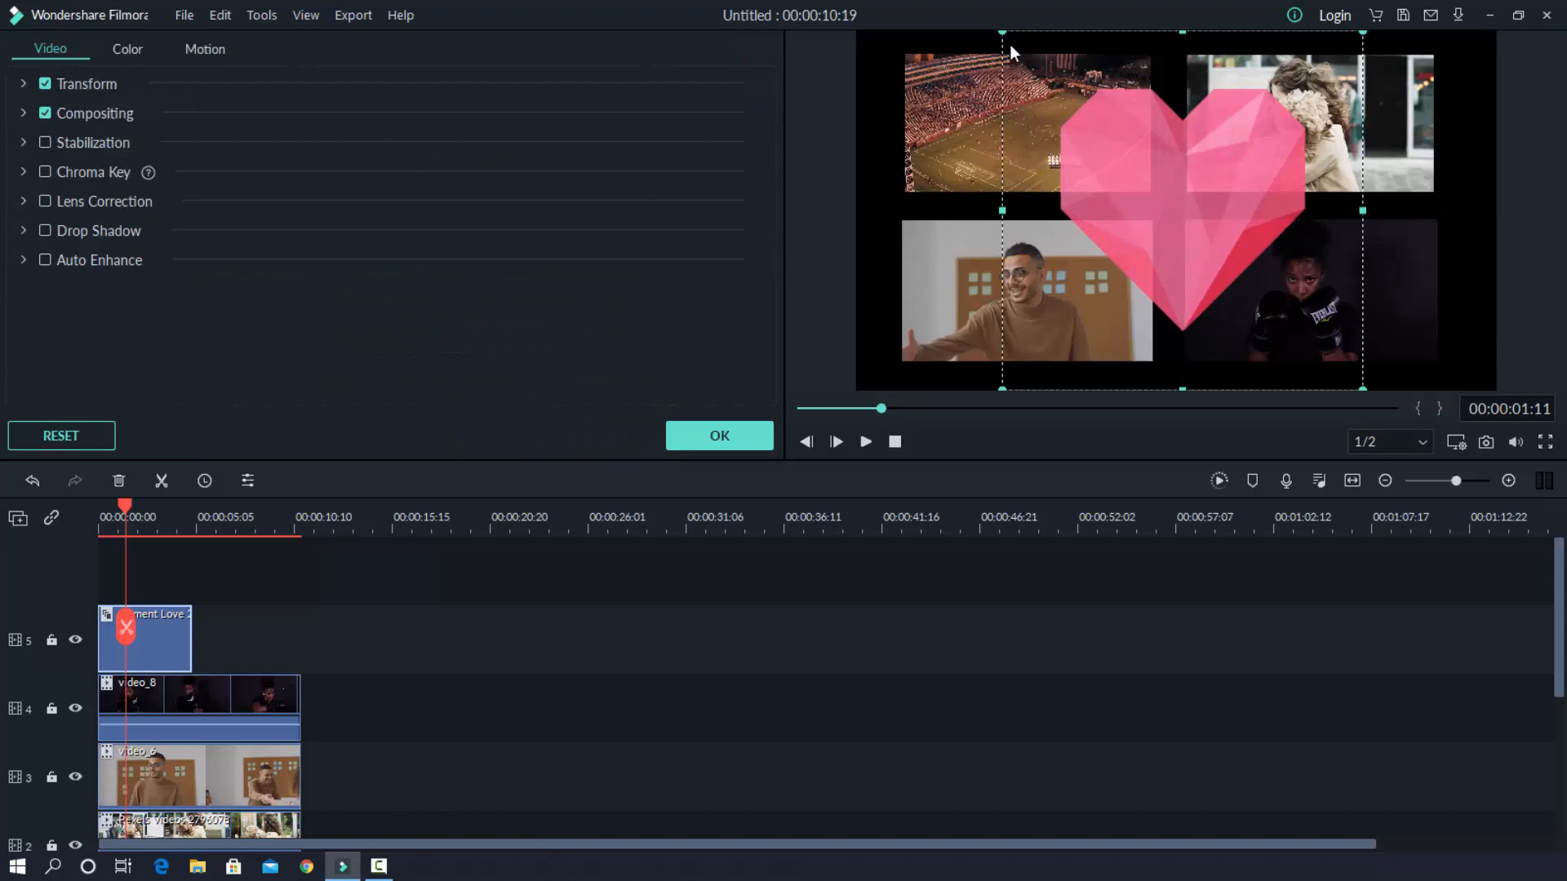
{"action": "left_click_drag", "start_coordinate": [1004, 37], "coordinate": [1272, 300]}
{"action": "left_click_drag", "start_coordinate": [1269, 369], "coordinate": [1172, 208]}
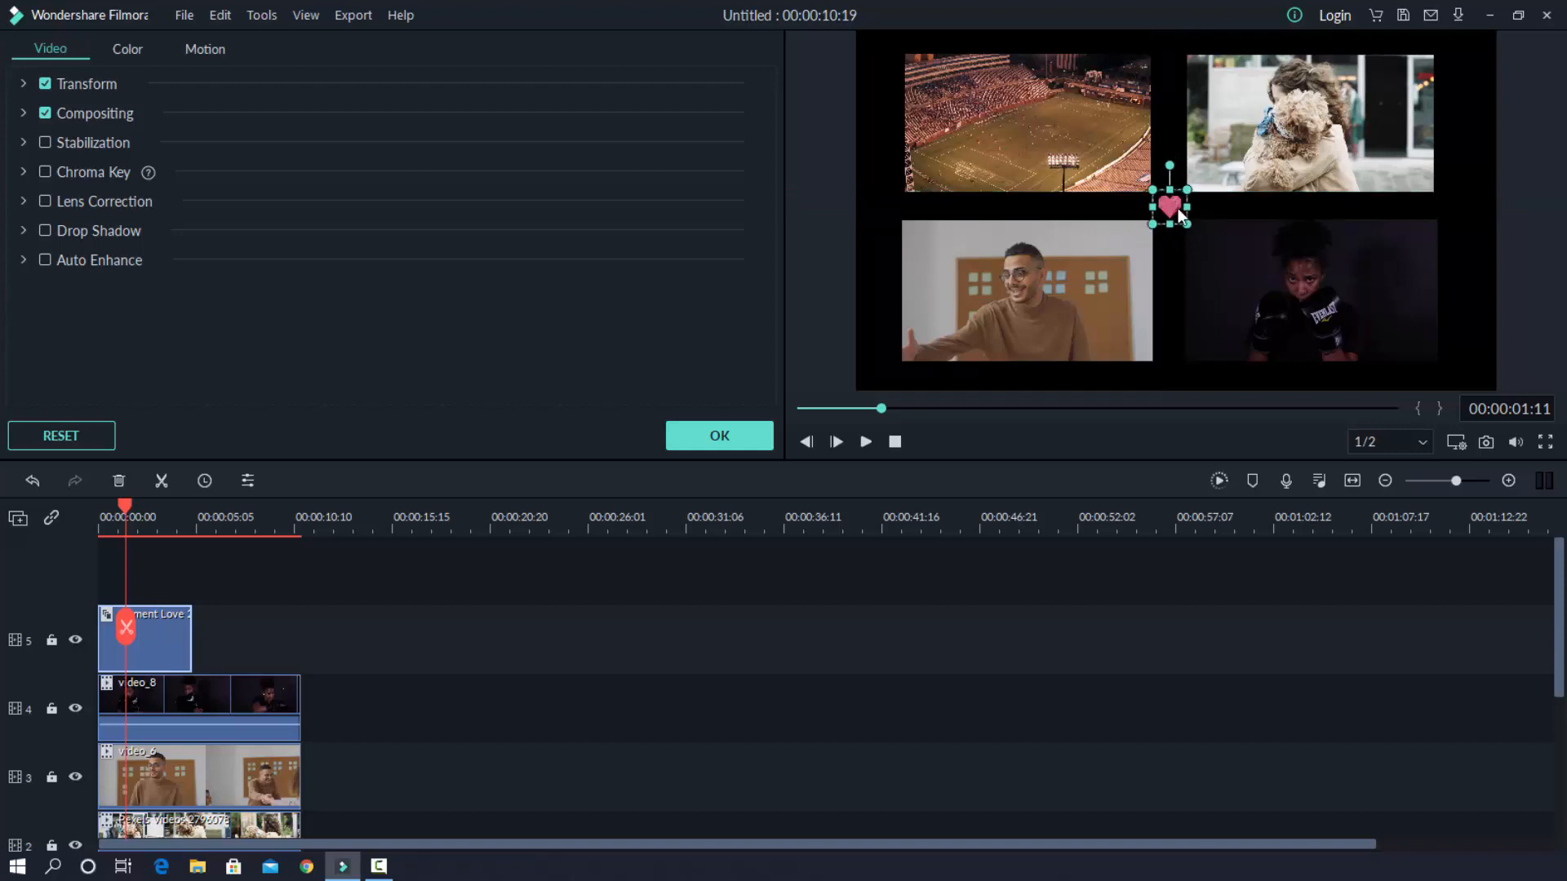
{"action": "left_click", "coordinate": [718, 435]}
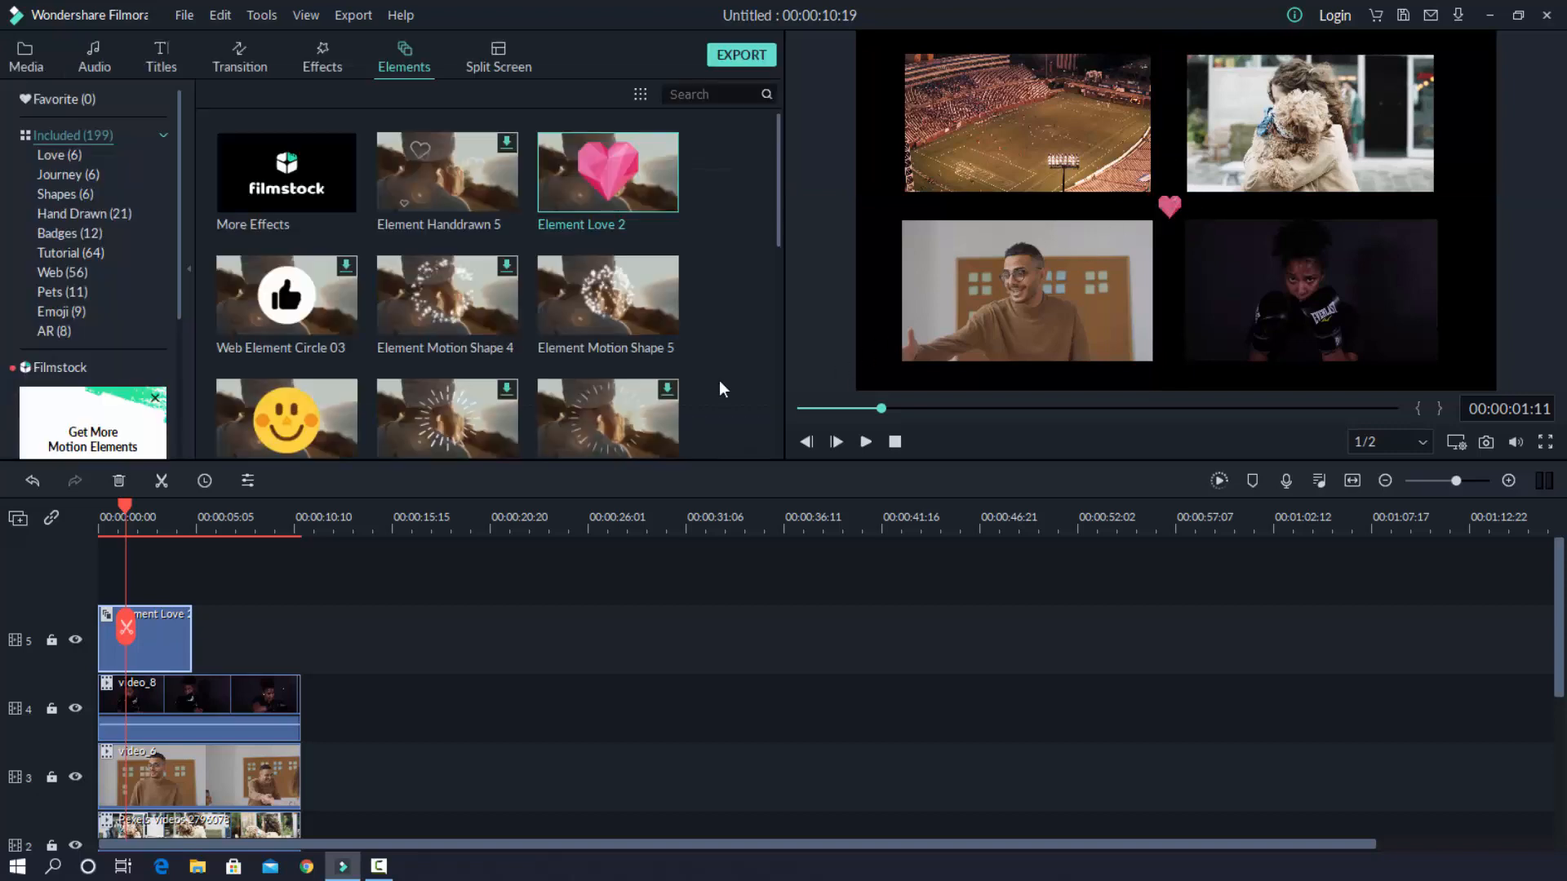
- Play the split-screen video from the beginning to review the clips and the heart element
{"action": "left_click", "coordinate": [796, 407]}
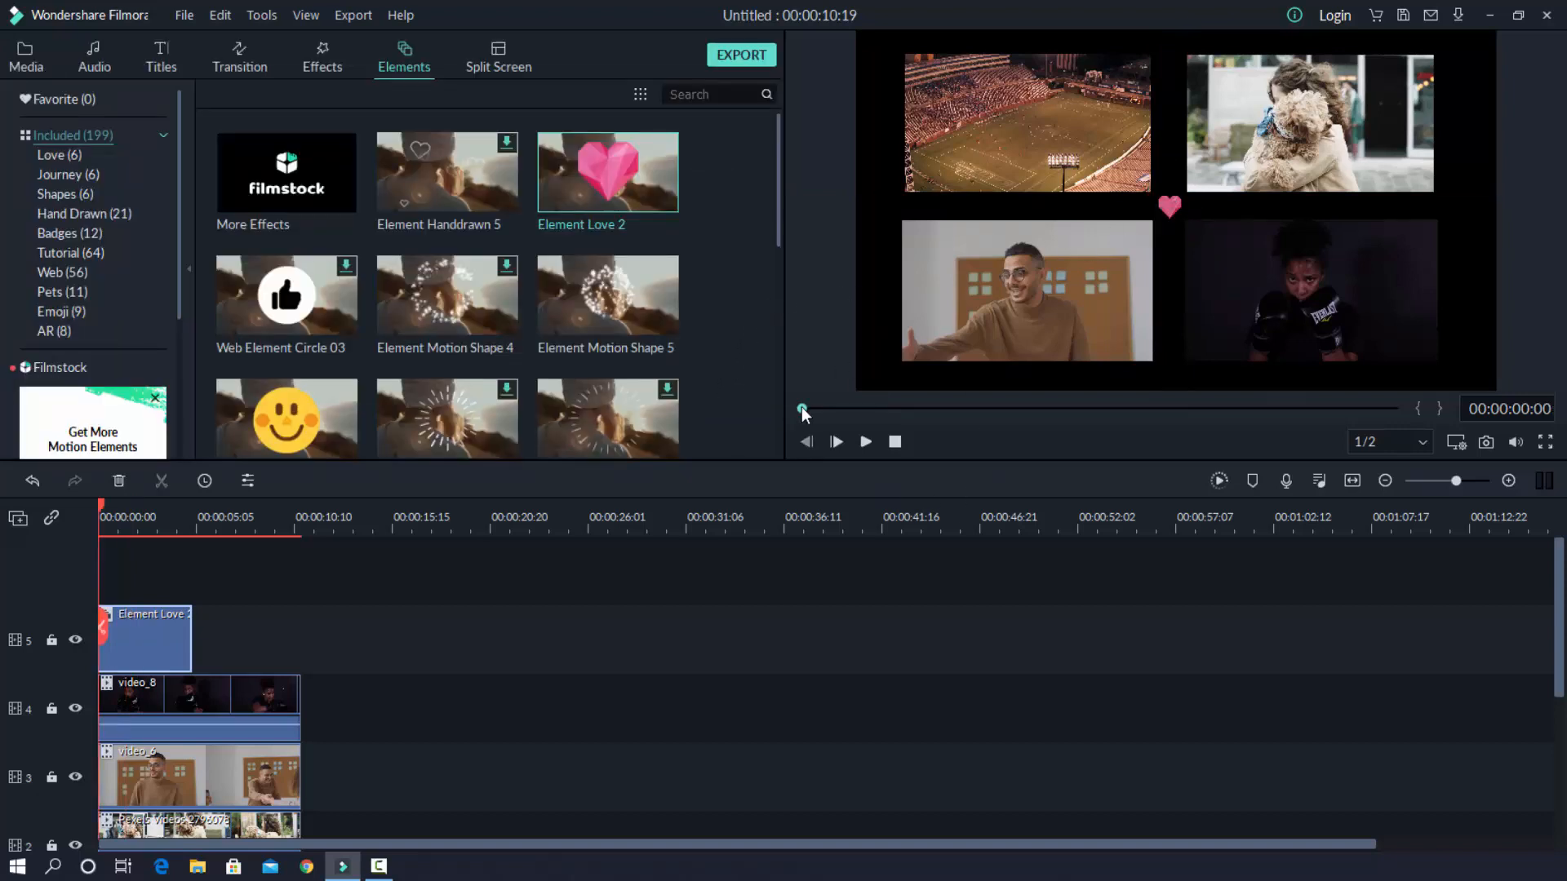
{"action": "left_click", "coordinate": [862, 441]}
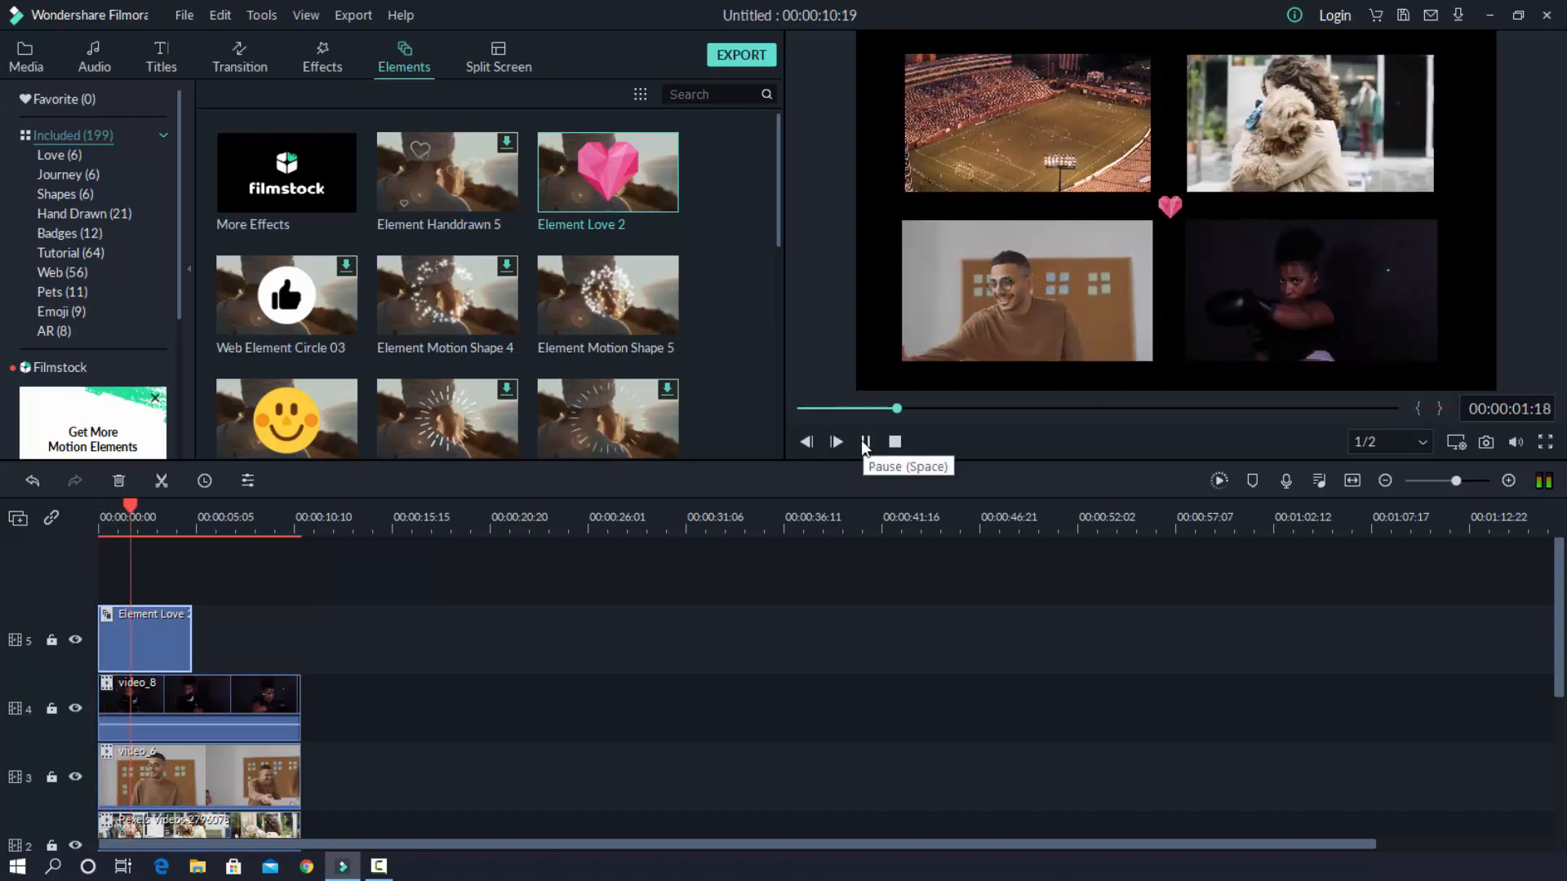